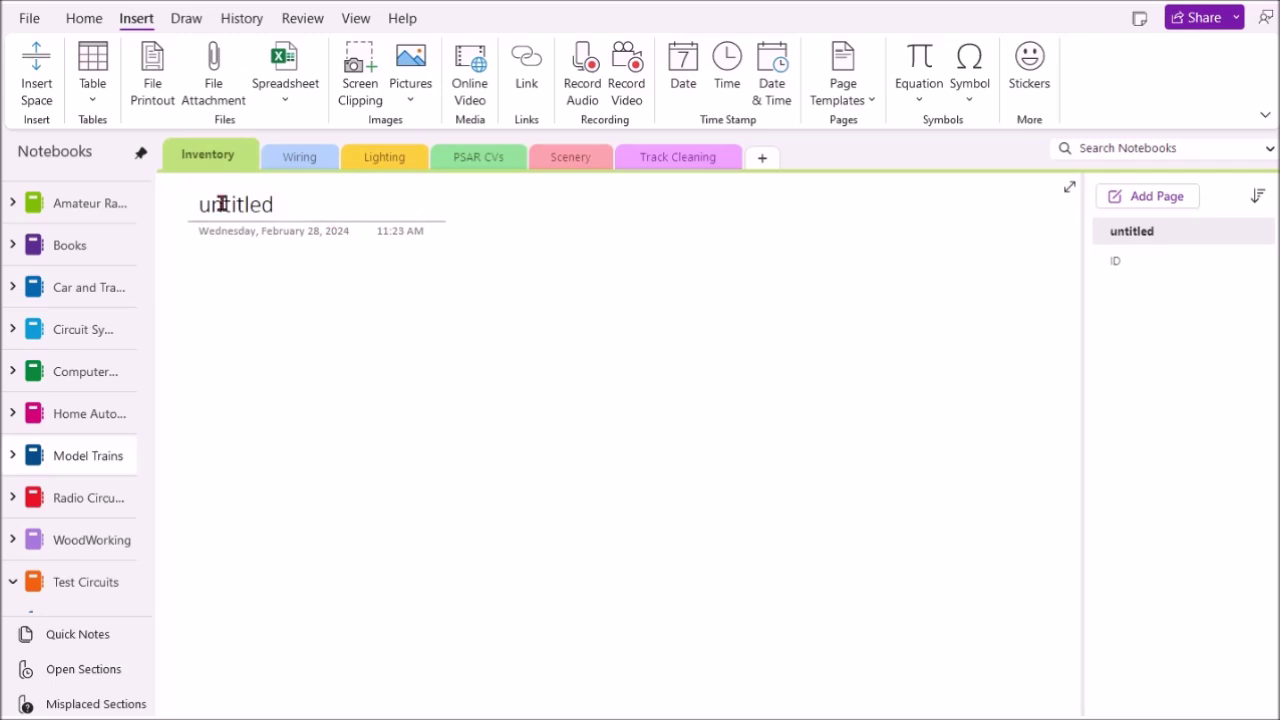
- Rename the untitled Inventory page as "Name of Page" and open the ID page
drag(298, 196, 193, 200)
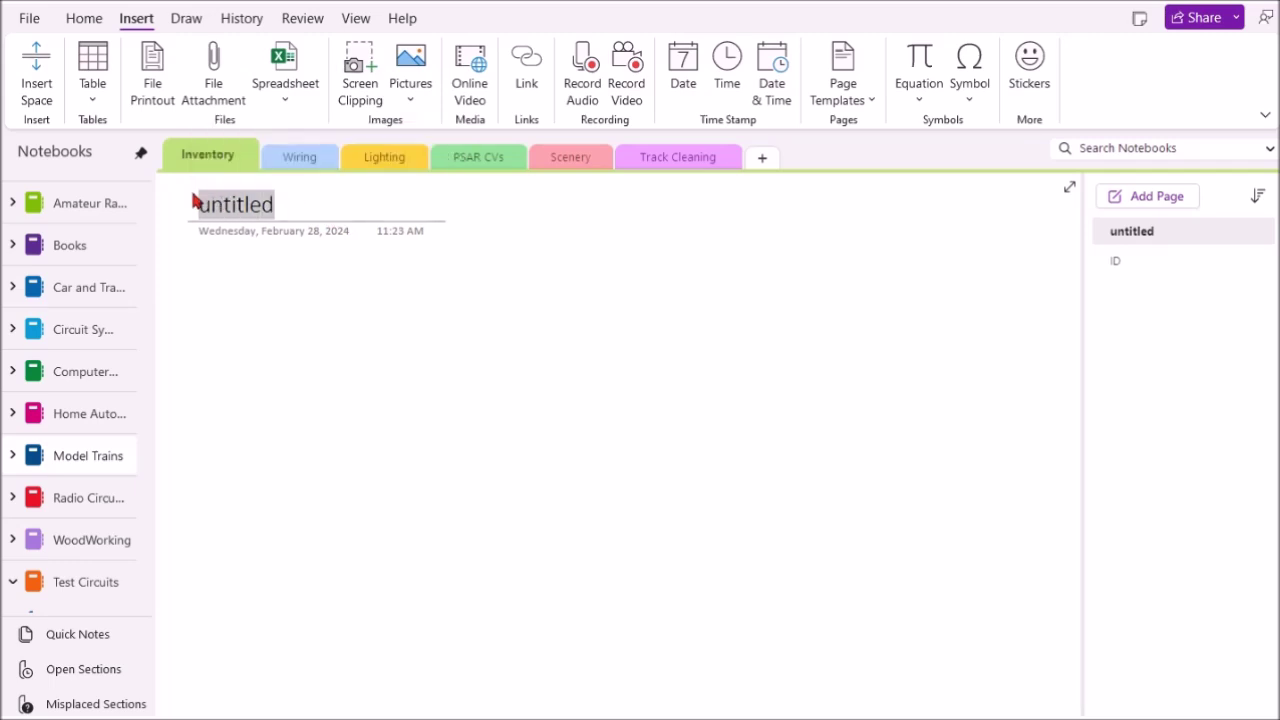
text(Name of P)
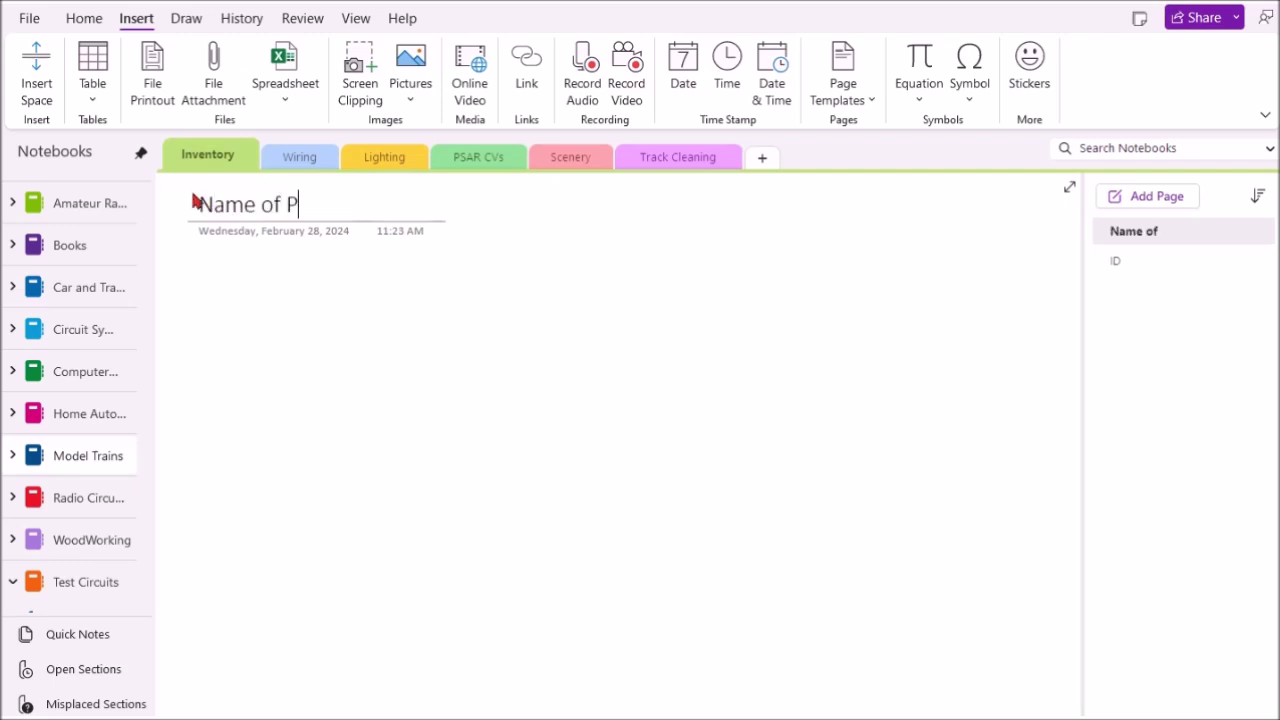
text(age)
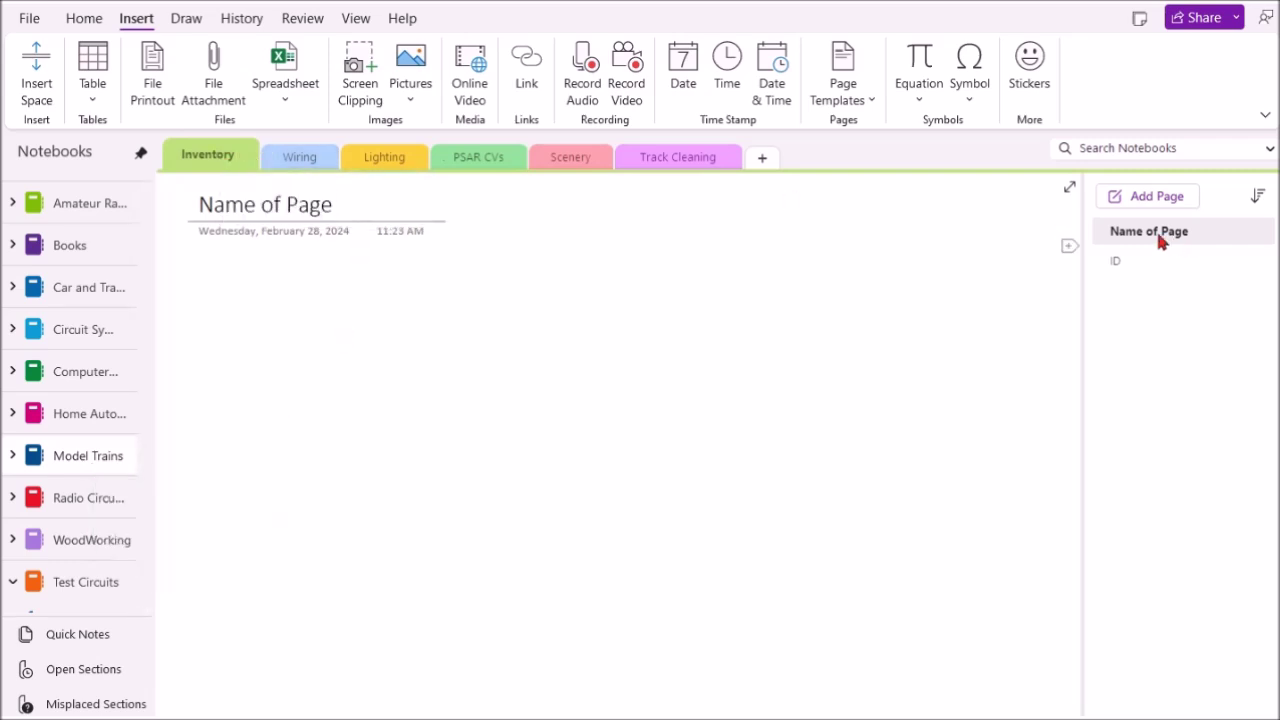
click(1117, 263)
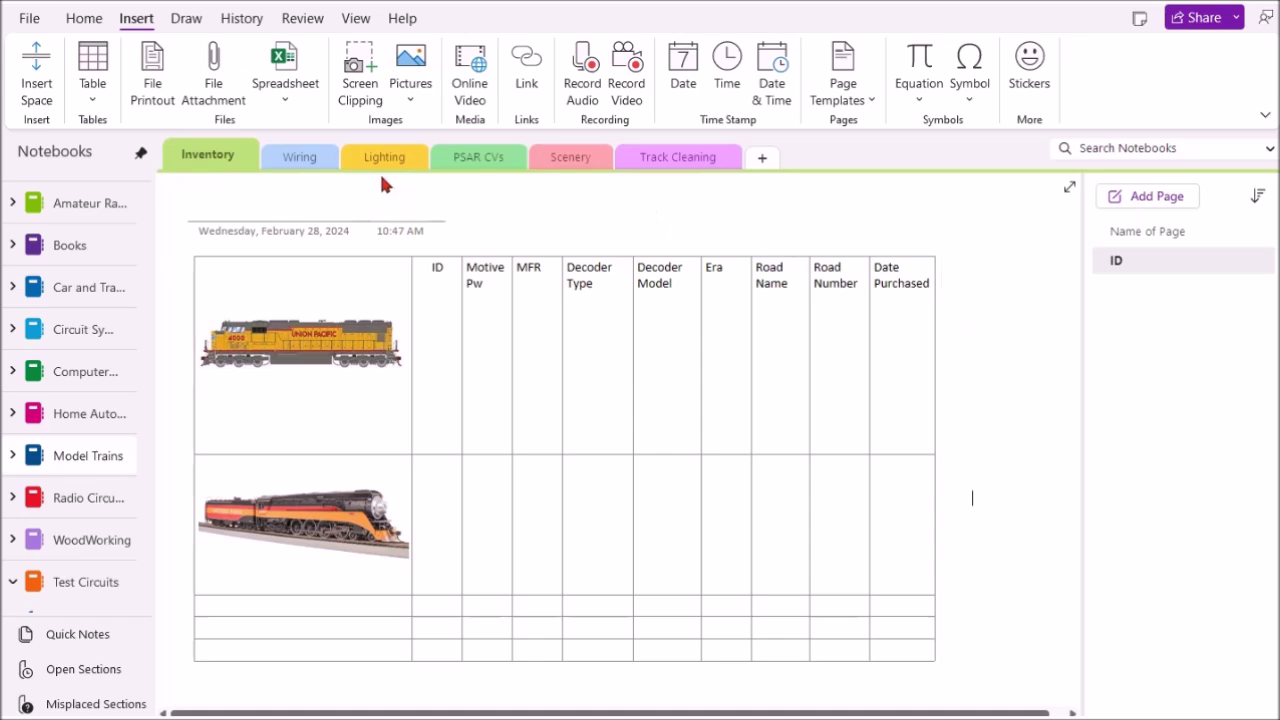
- Open the Wiring section and examine the Auto Reverse Topology diagram down to Block 3
click(300, 158)
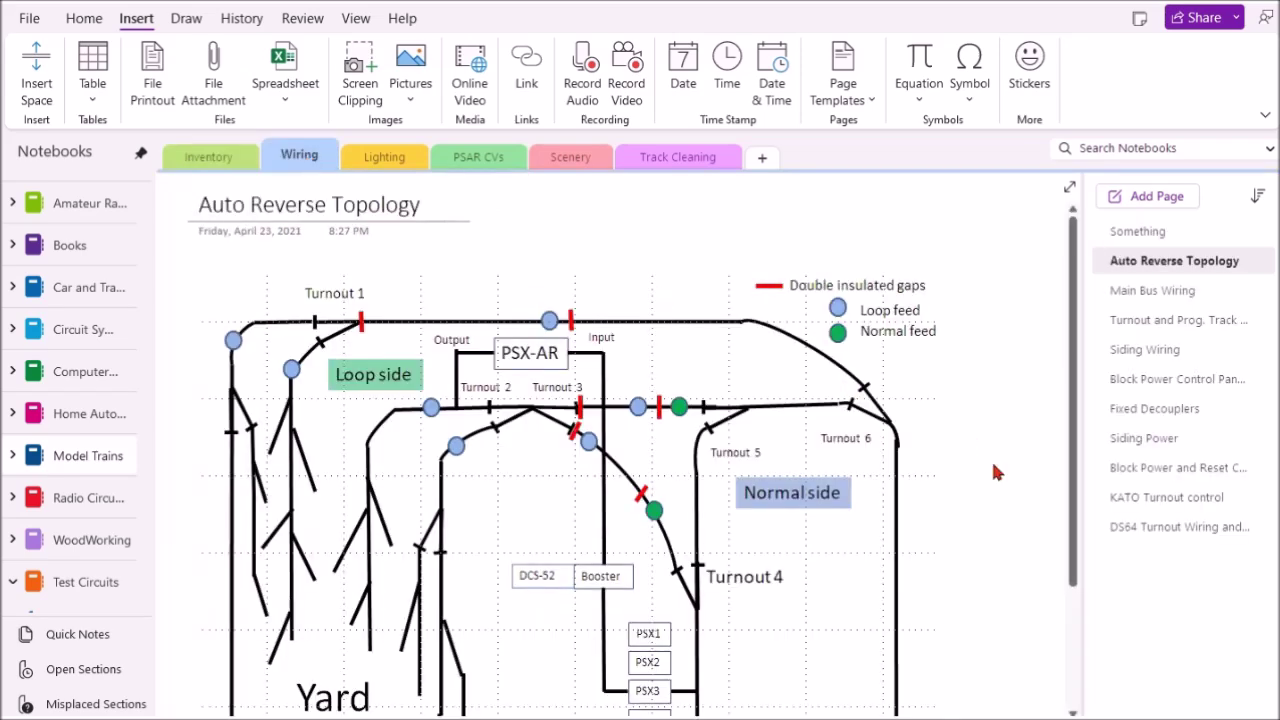
scroll(995, 472, down, 2)
scroll(995, 472, up, 2)
scroll(995, 472, down, 1)
scroll(985, 465, down, 3)
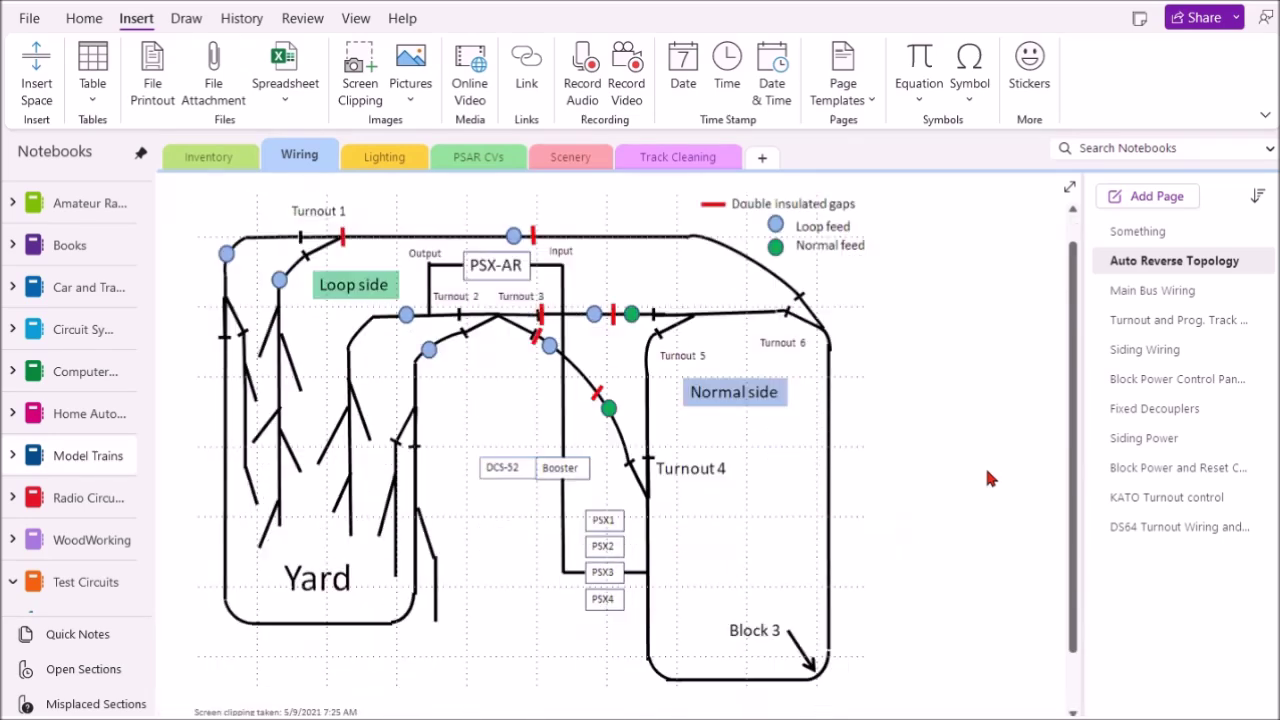
scroll(985, 465, up, 3)
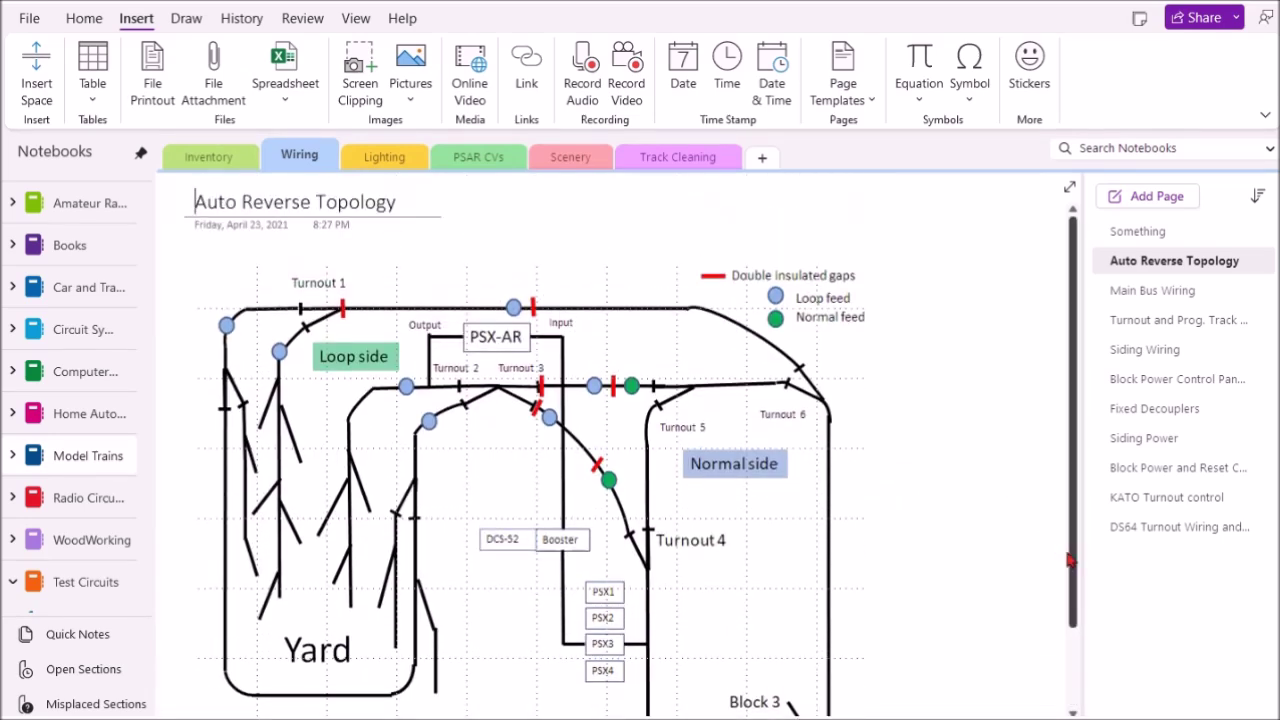
drag(1070, 556, 1070, 603)
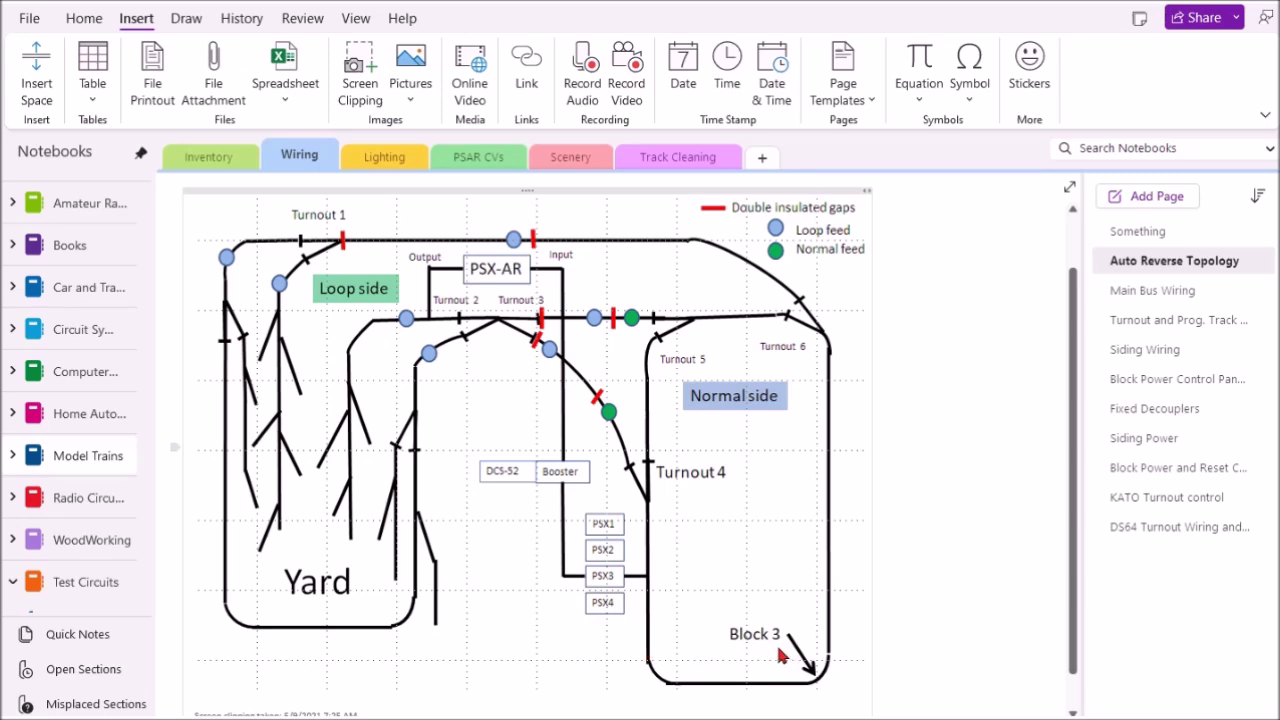
- Open the Track Cleaning section and delete the stray "QQ" note on the Track Cleaners page
click(672, 160)
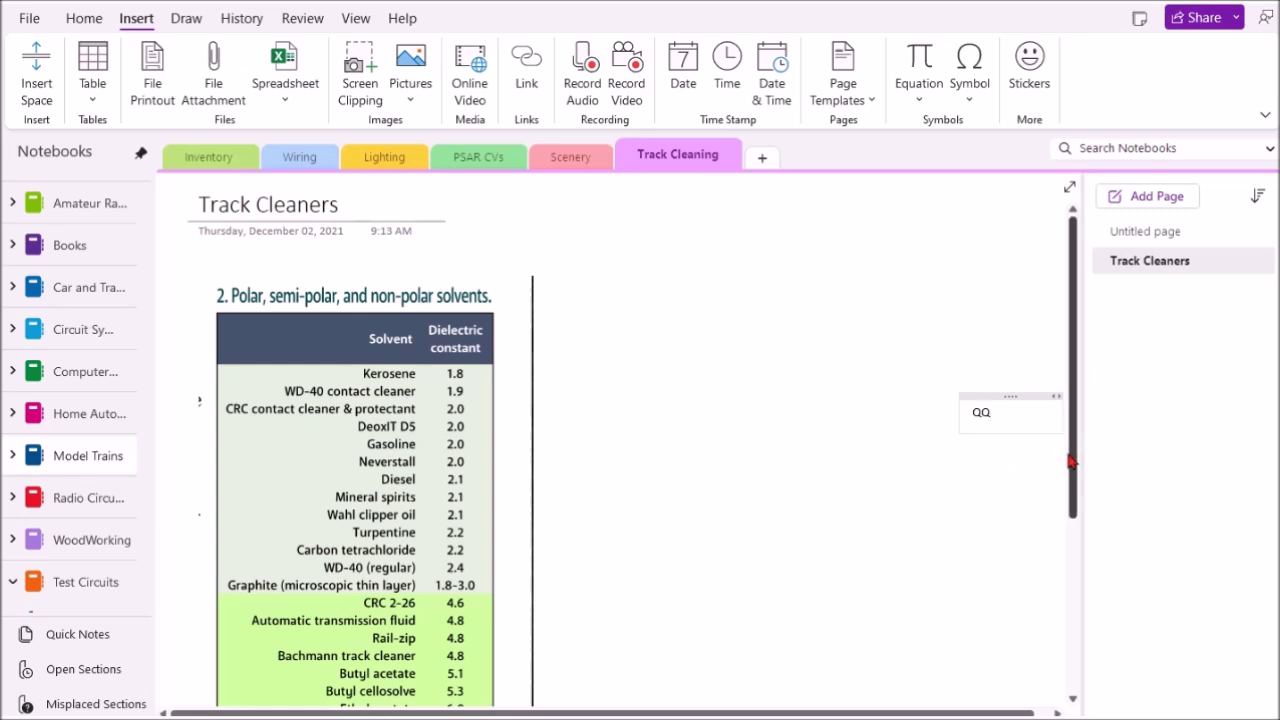
key(BackSpace)
key(BackSpace)
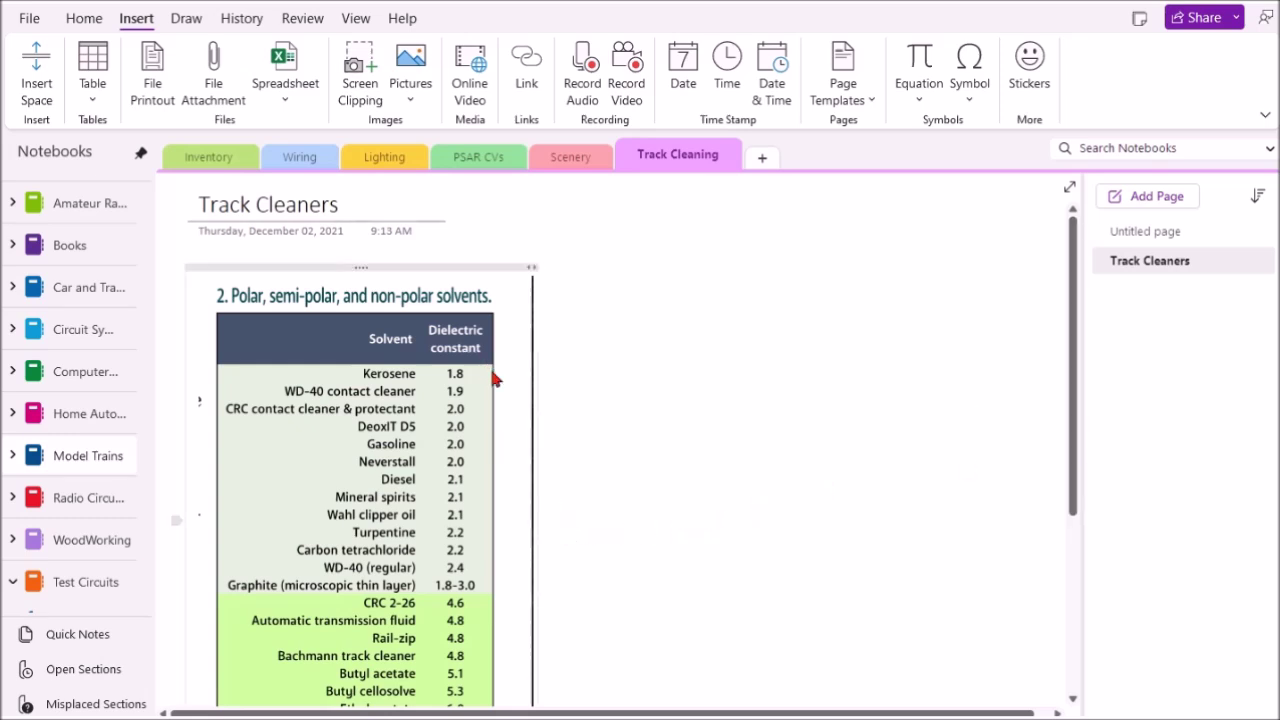
- Look through the solvent dielectric constant table, and open the Scenery section to view the Mountain page
drag(1075, 403, 1045, 479)
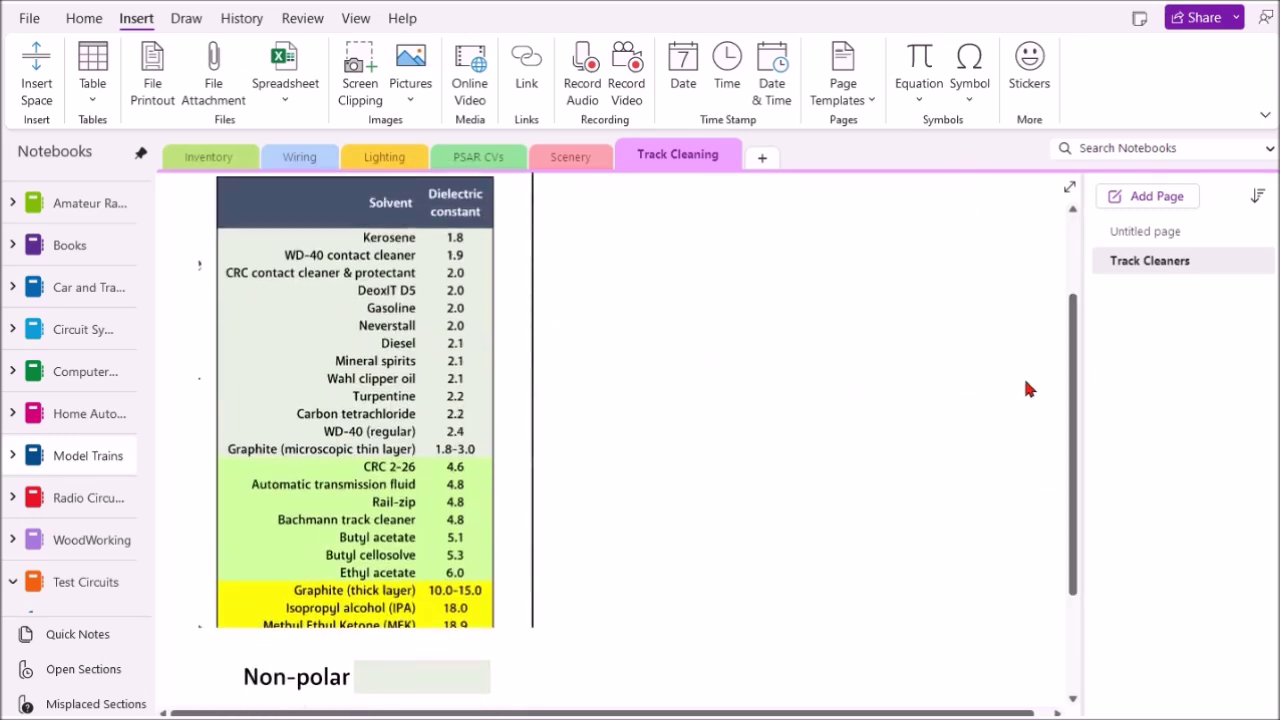
drag(1078, 373, 1078, 356)
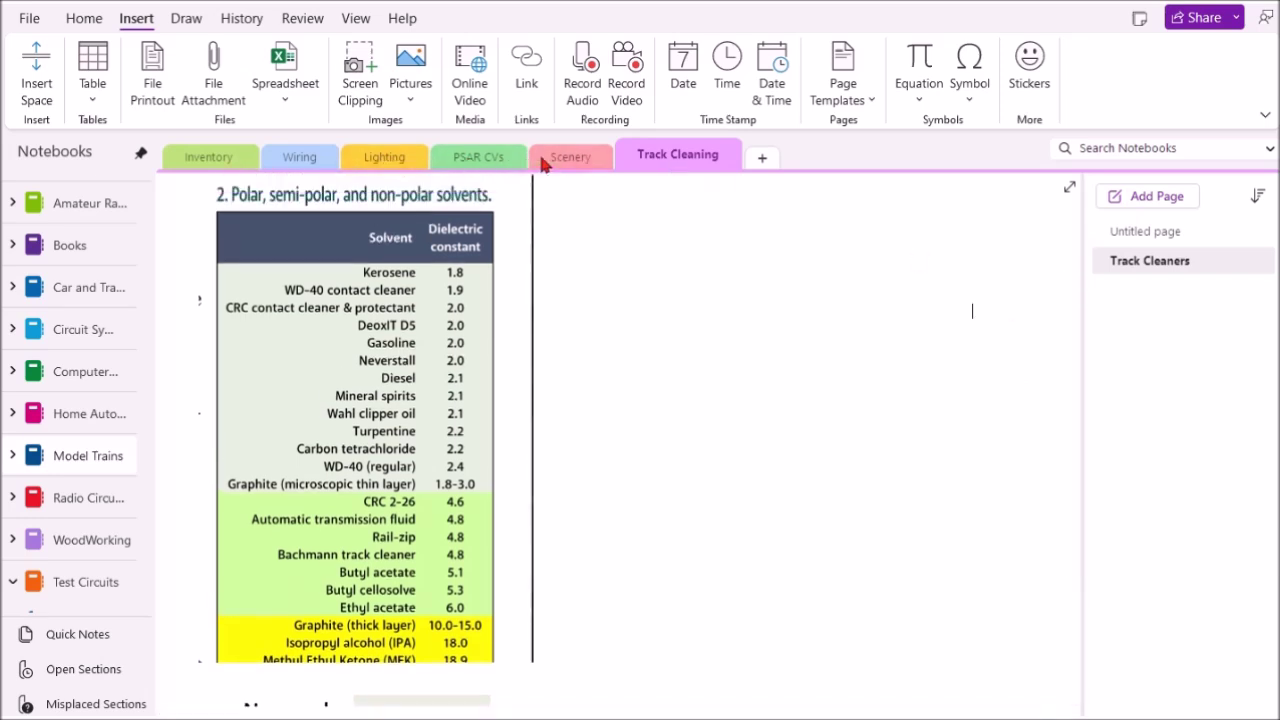
click(575, 164)
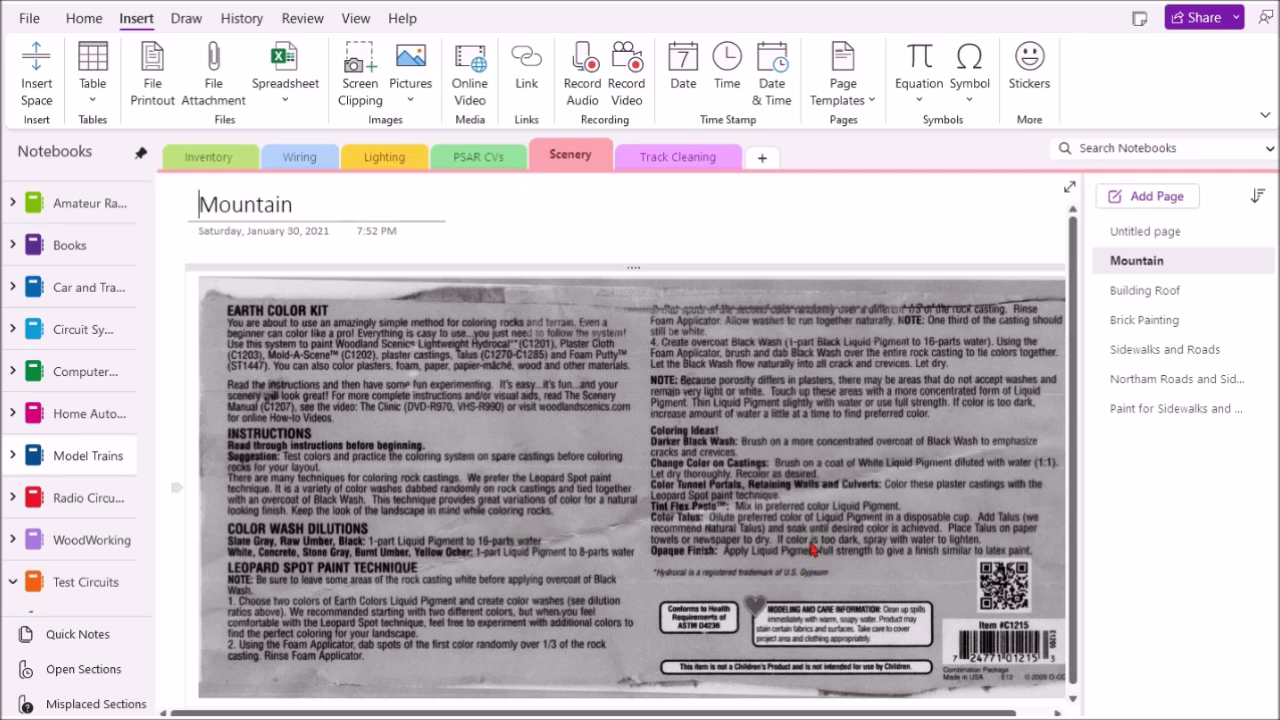
- Open the Amateur Radio notebook and narrow the page list to give the Rig and Antenna Connections page more room
click(89, 210)
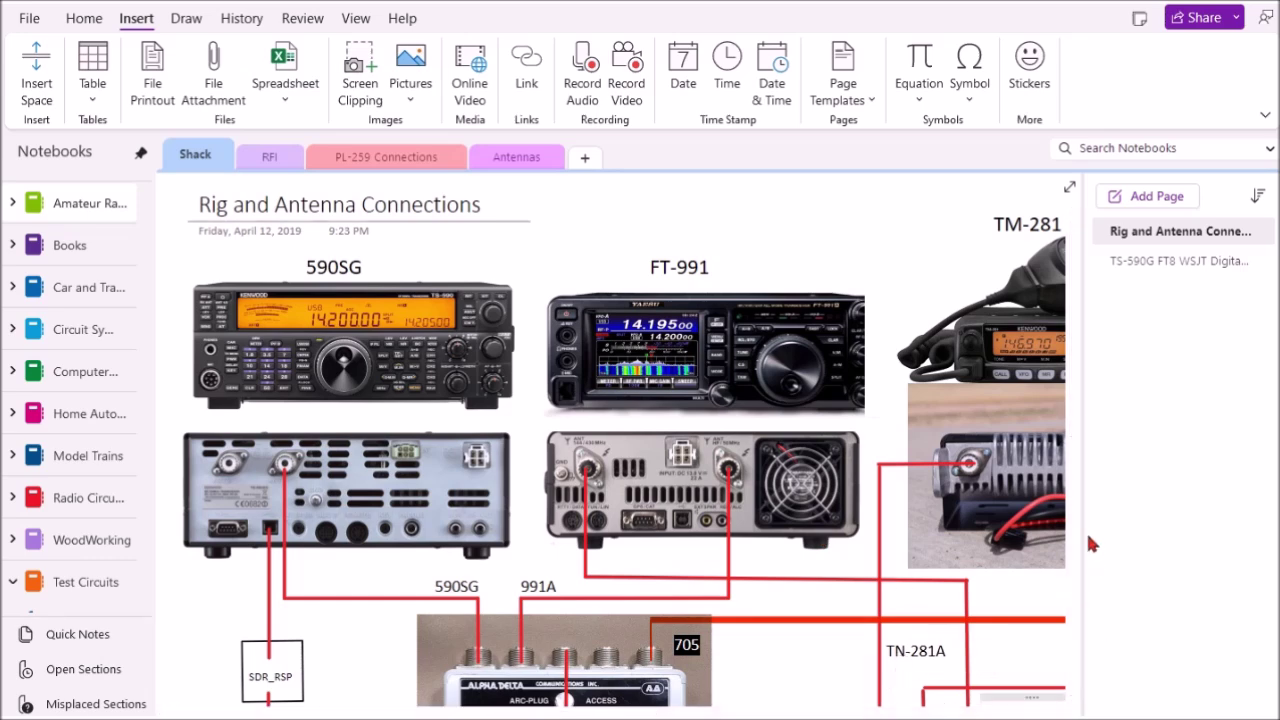
drag(1080, 540, 1205, 540)
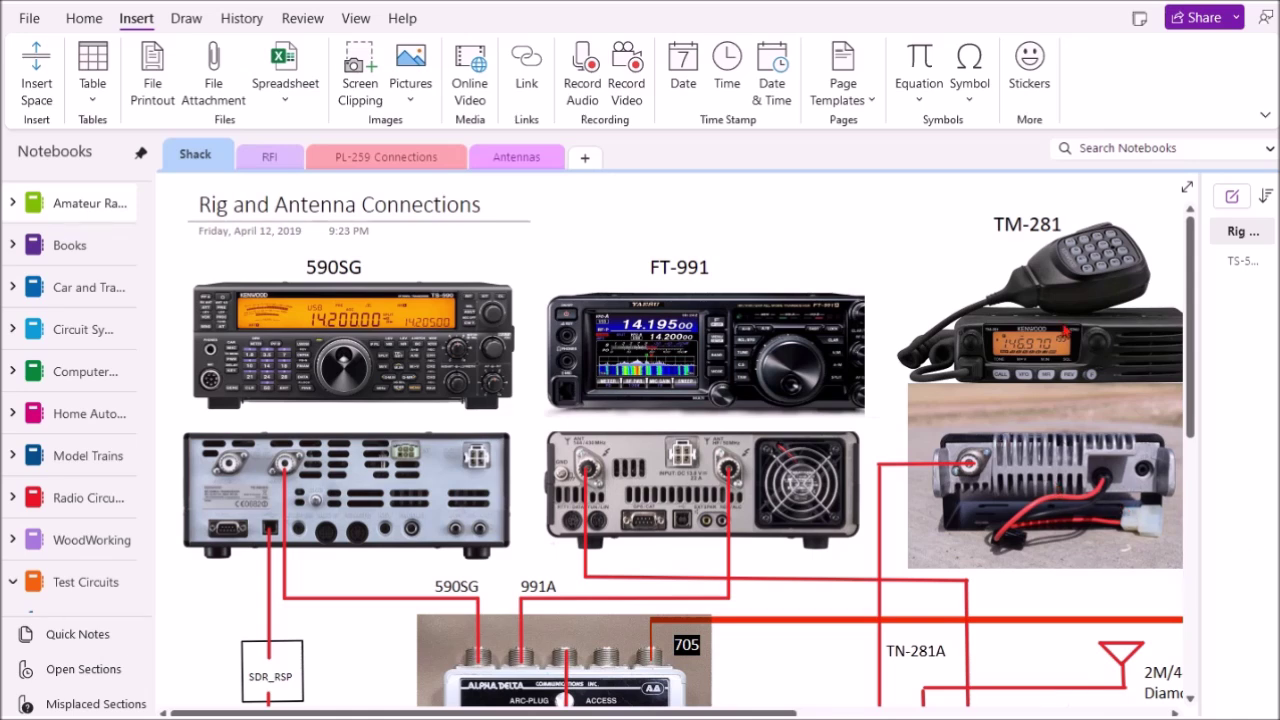
click(1186, 190)
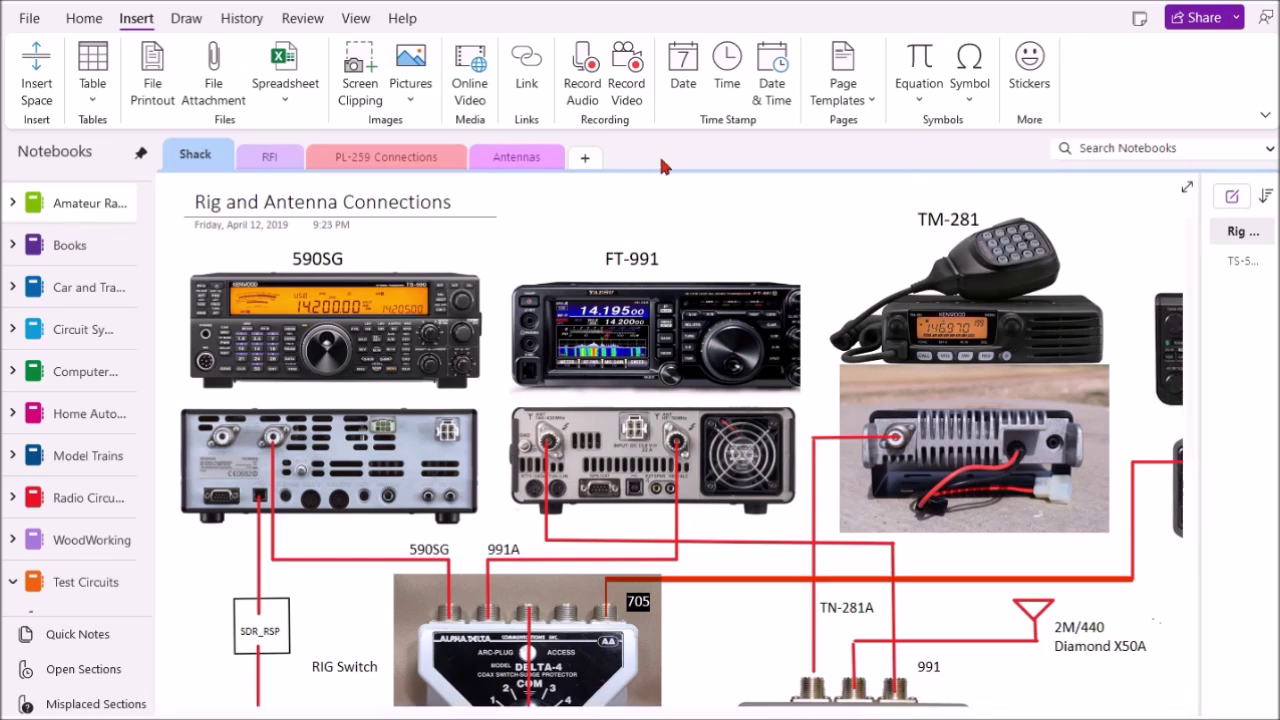
- Open the PL-259 Connections section and read through the Waterproofing Coax Connections instructions
click(406, 162)
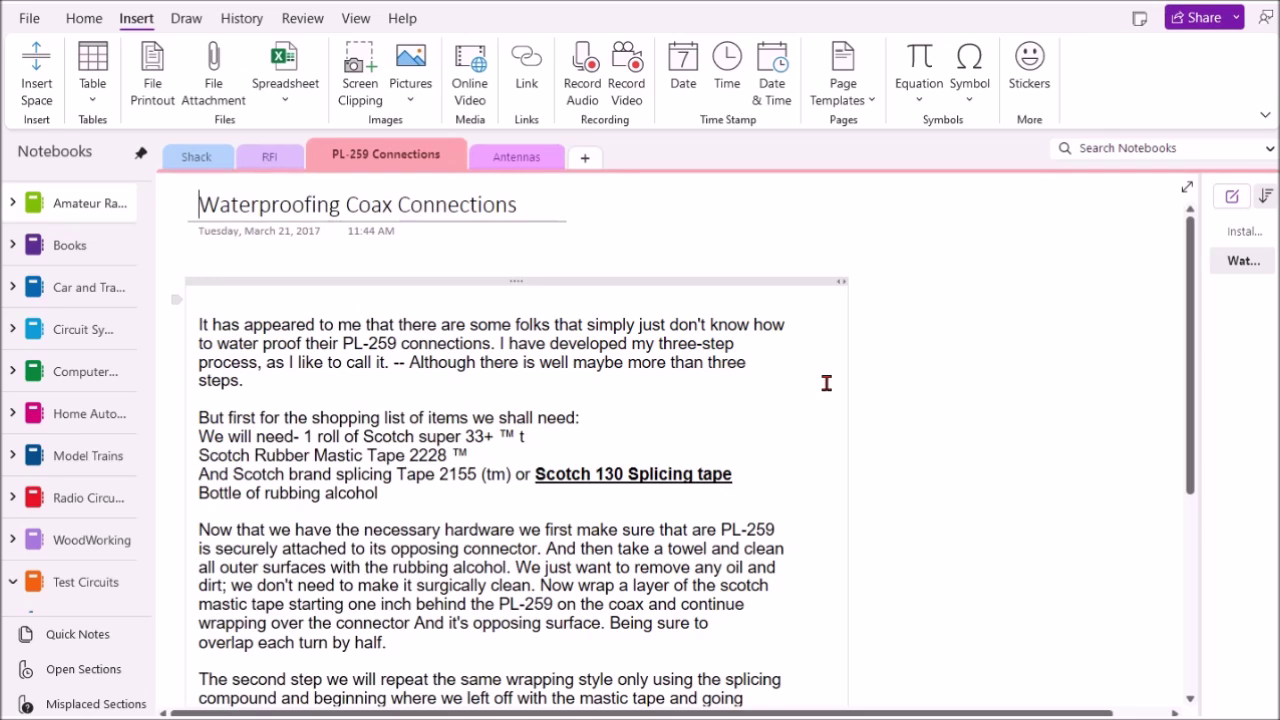
scroll(826, 383, down, 3)
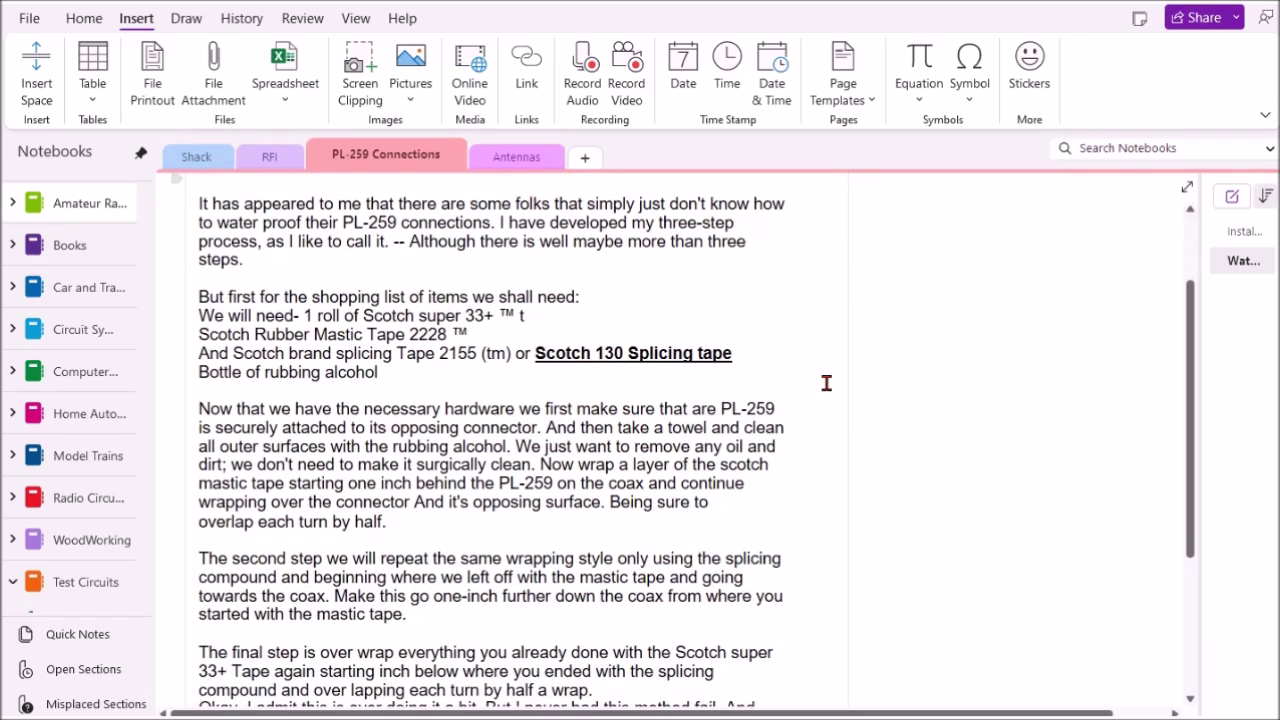
scroll(826, 383, up, 3)
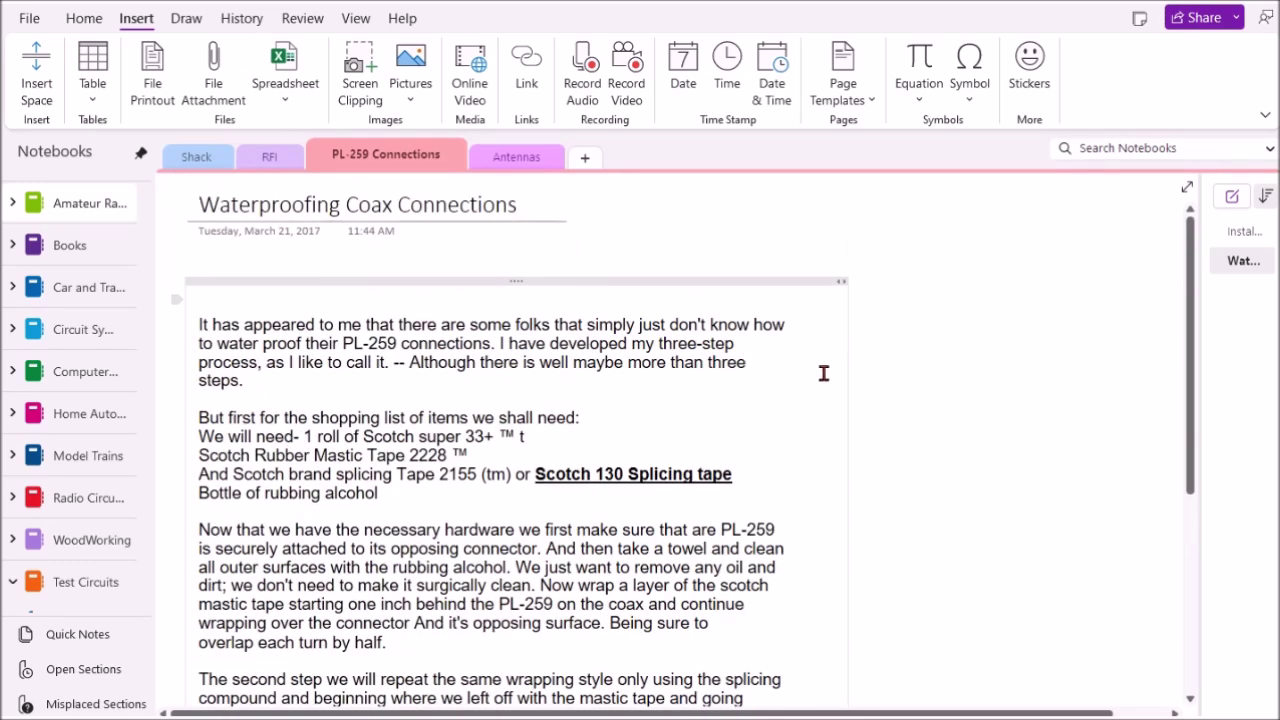
- Open the Antennas section and review the frequency and SWR readings on the Cape End Fed Antenna SWR page
click(530, 158)
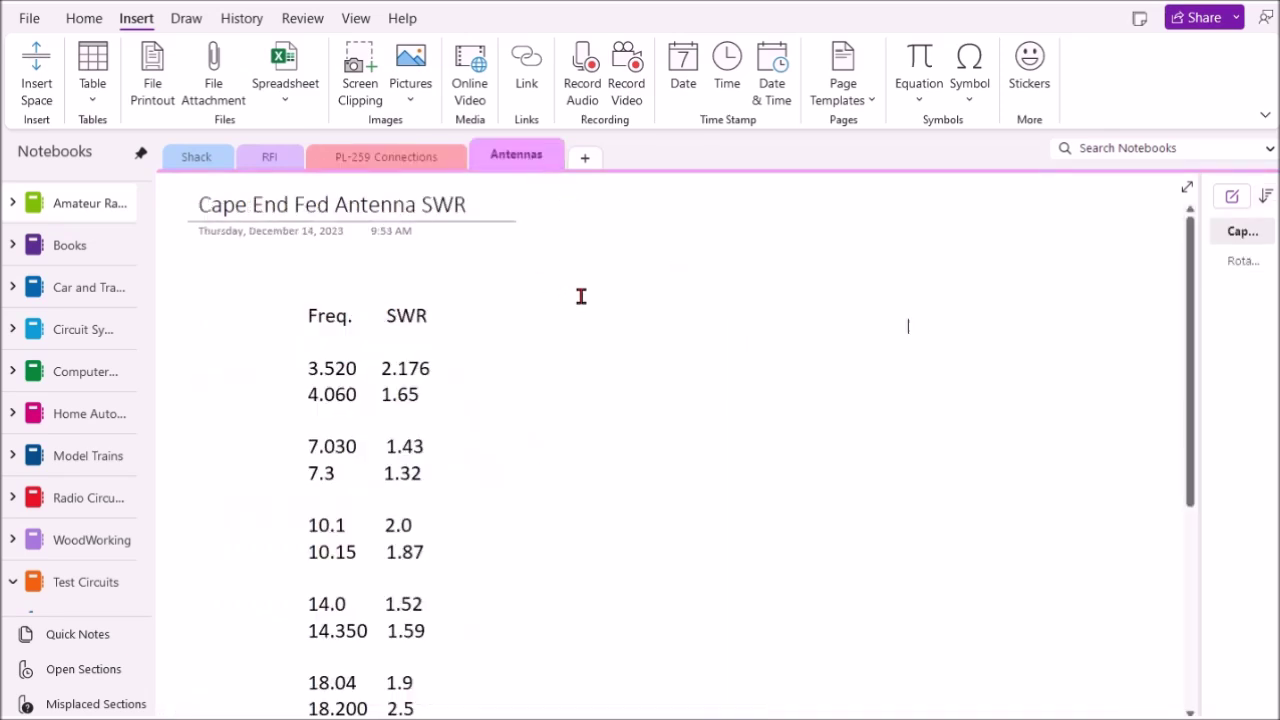
scroll(581, 296, down, 3)
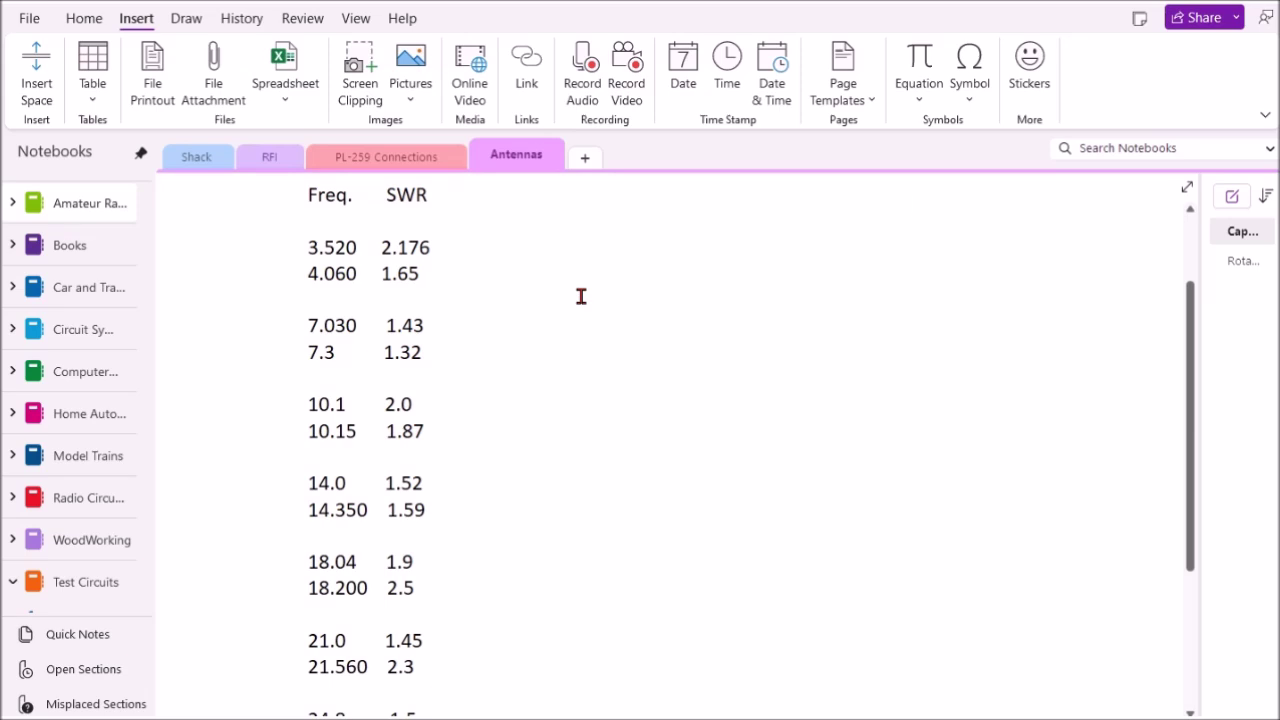
scroll(581, 296, down, 12)
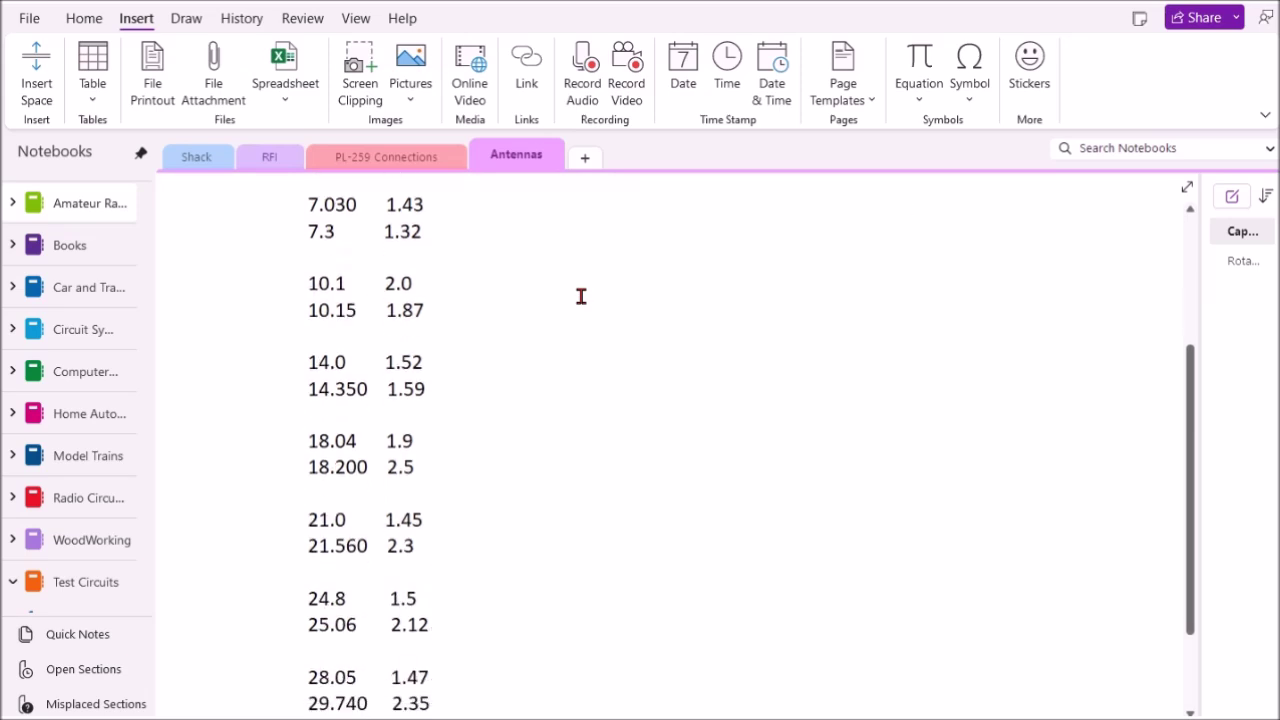
scroll(581, 296, up, 3)
scroll(581, 296, up, 12)
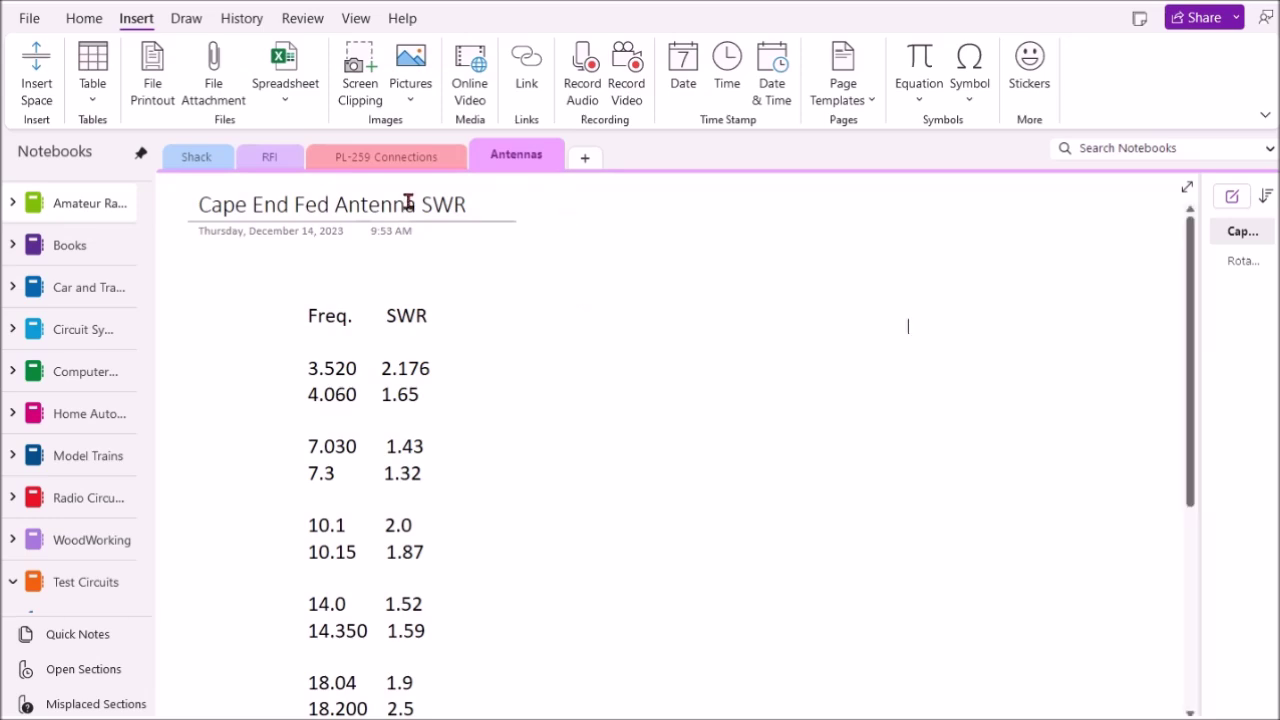
- Open the Computer notebook and examine the router and 8-port switch diagrams on the Home Network Configuration page
click(90, 378)
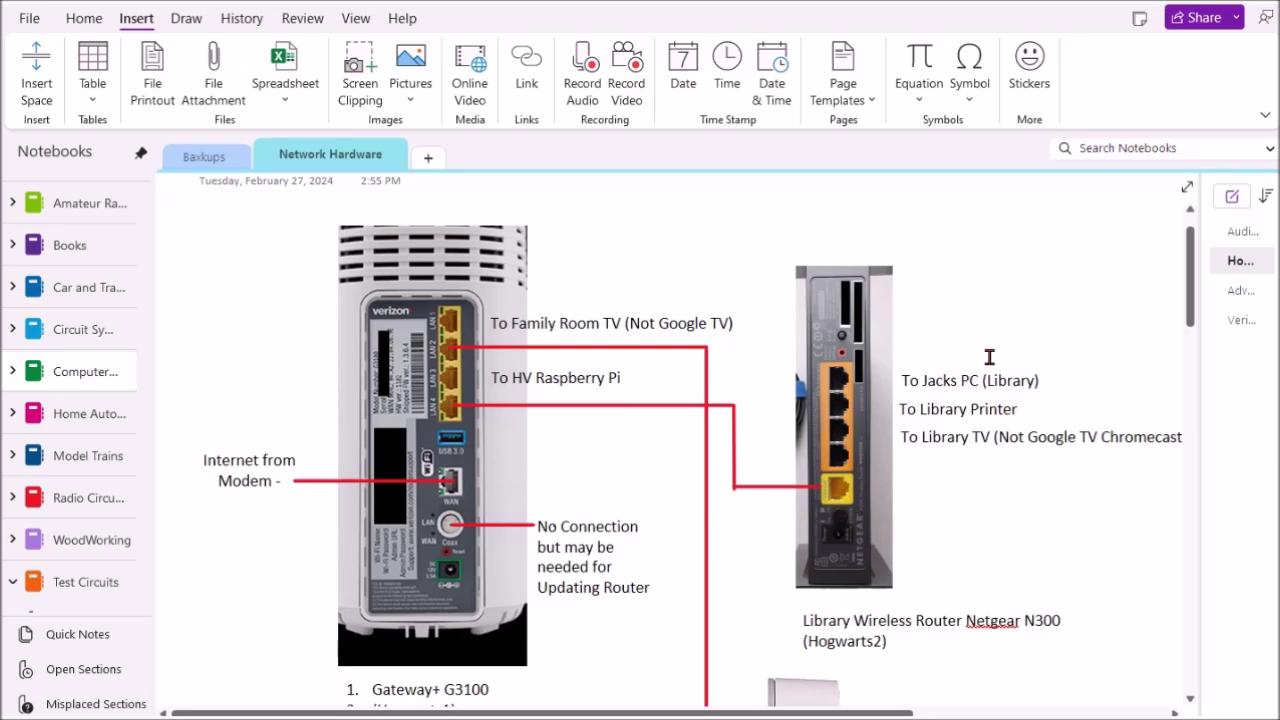
scroll(989, 357, down, 3)
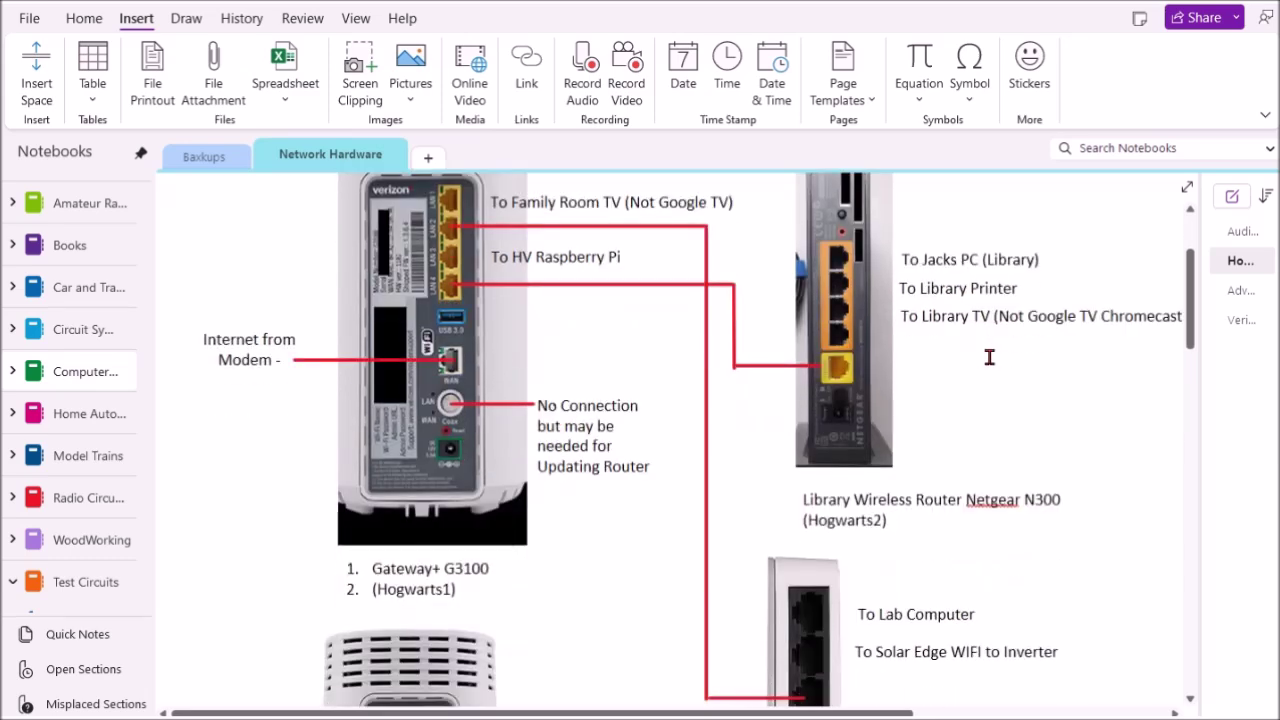
scroll(989, 357, down, 20)
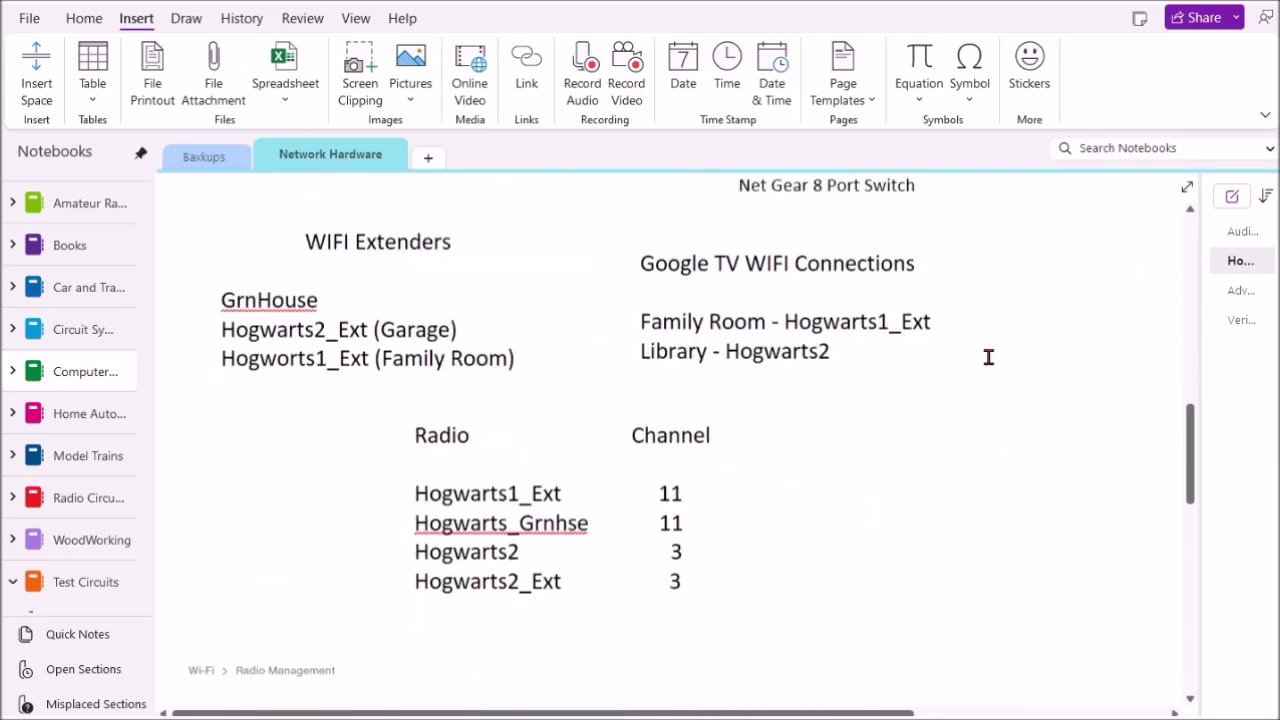
scroll(988, 357, up, 20)
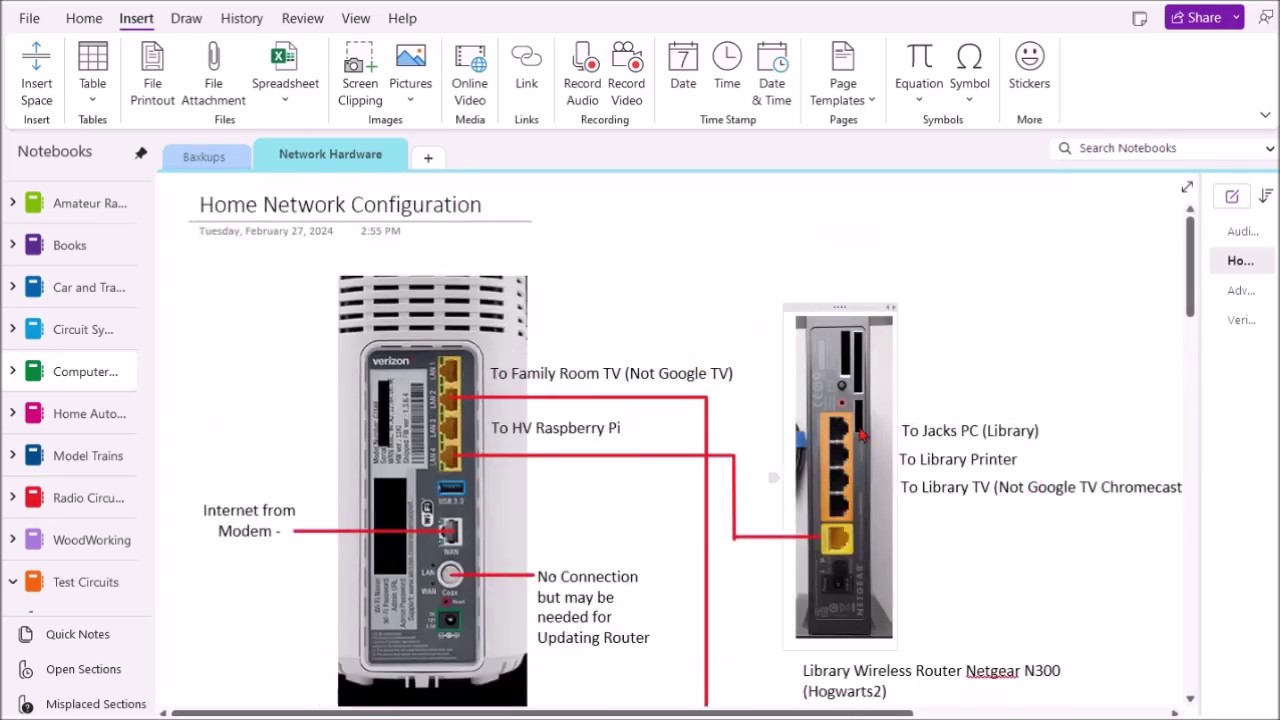
scroll(988, 566, down, 5)
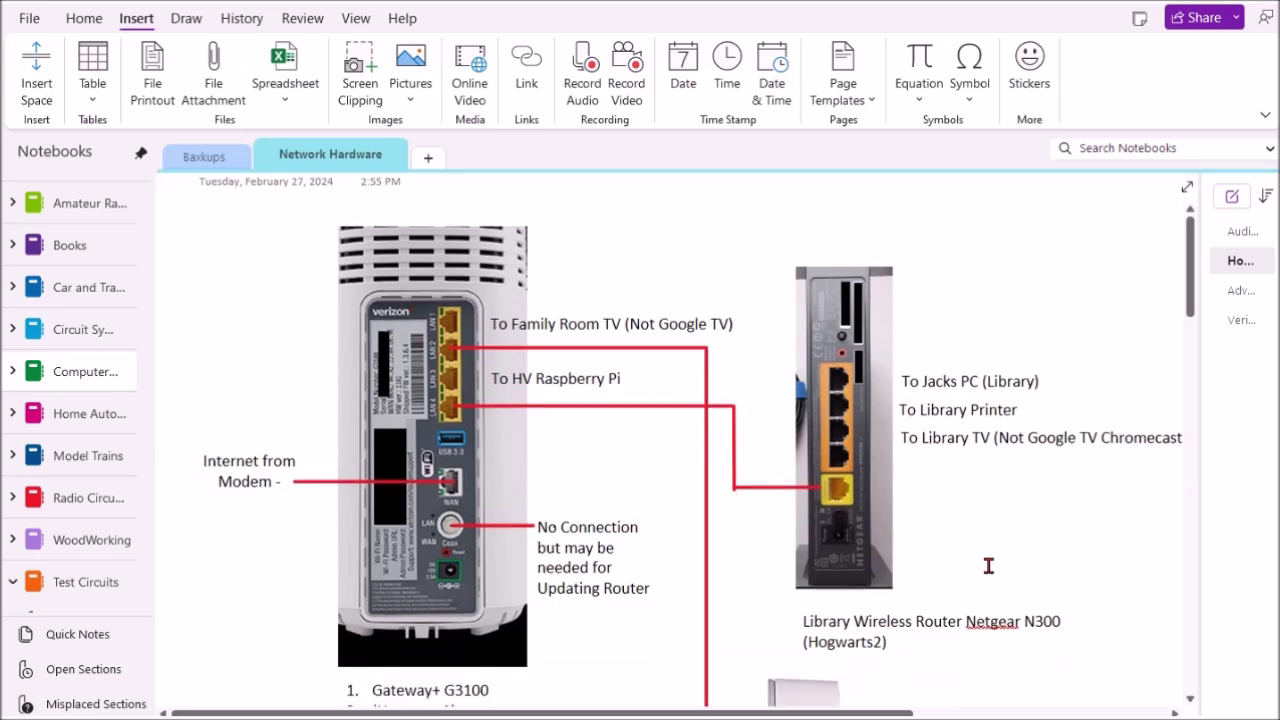
scroll(989, 563, down, 2)
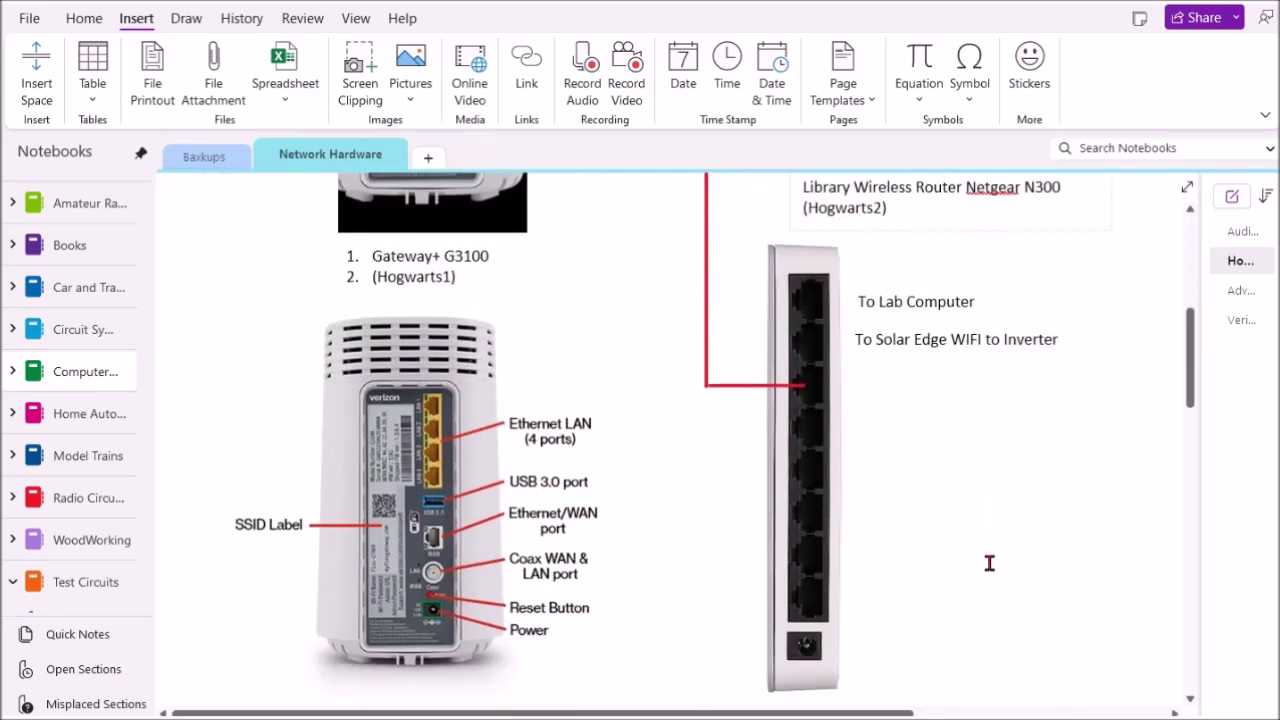
scroll(991, 559, down, 2)
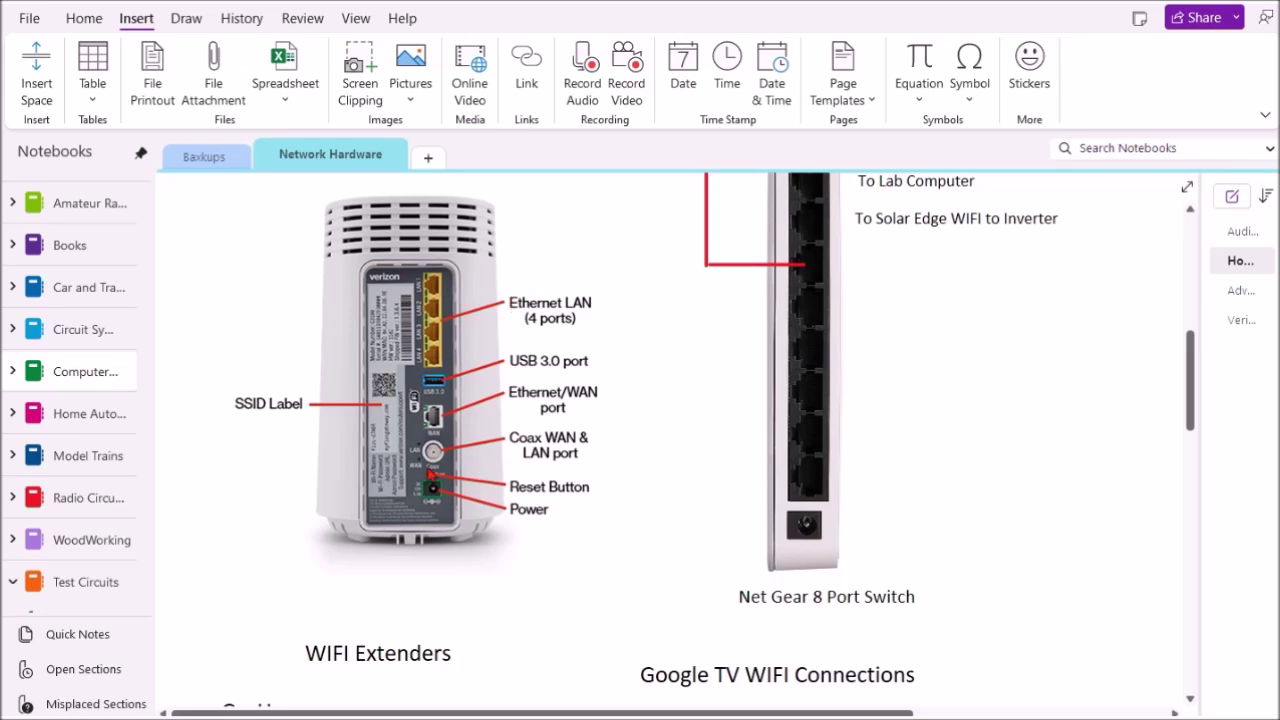
scroll(1046, 455, up, 2)
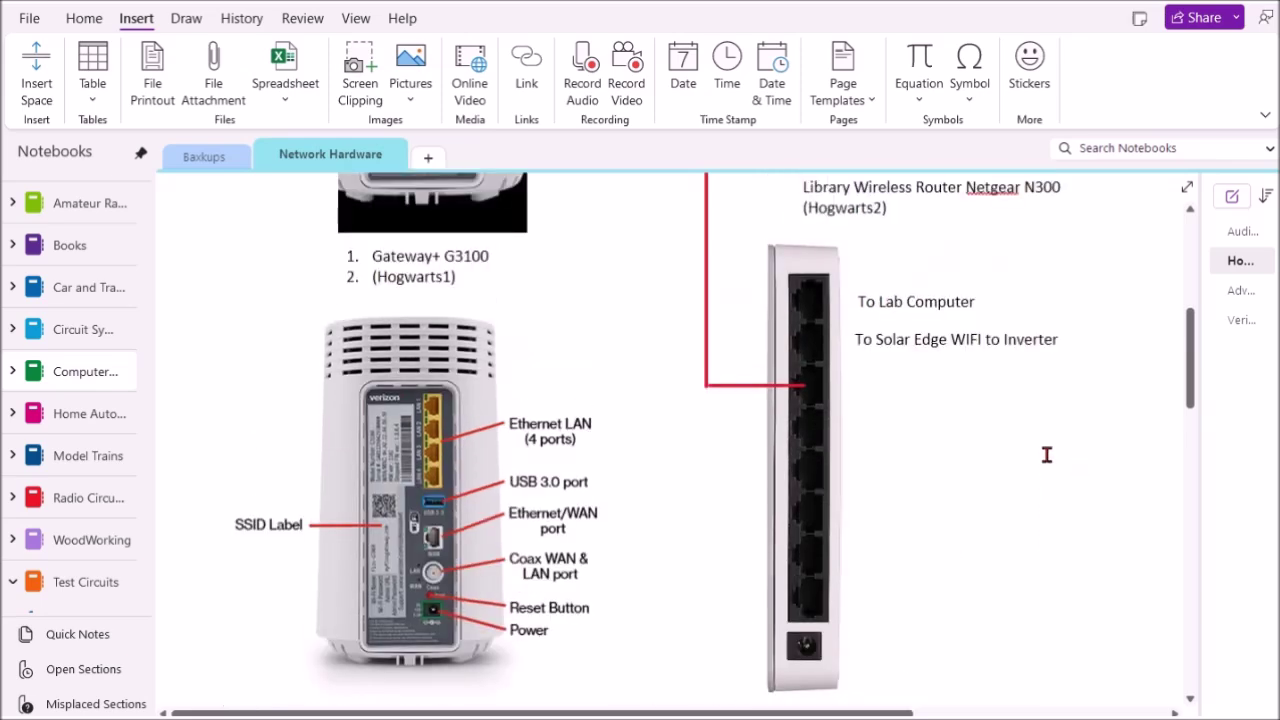
- Review the WIFI extenders, the radio channel list and the Radio Management screenshot for Hogwarts1 on the network page
scroll(1046, 455, down, 12)
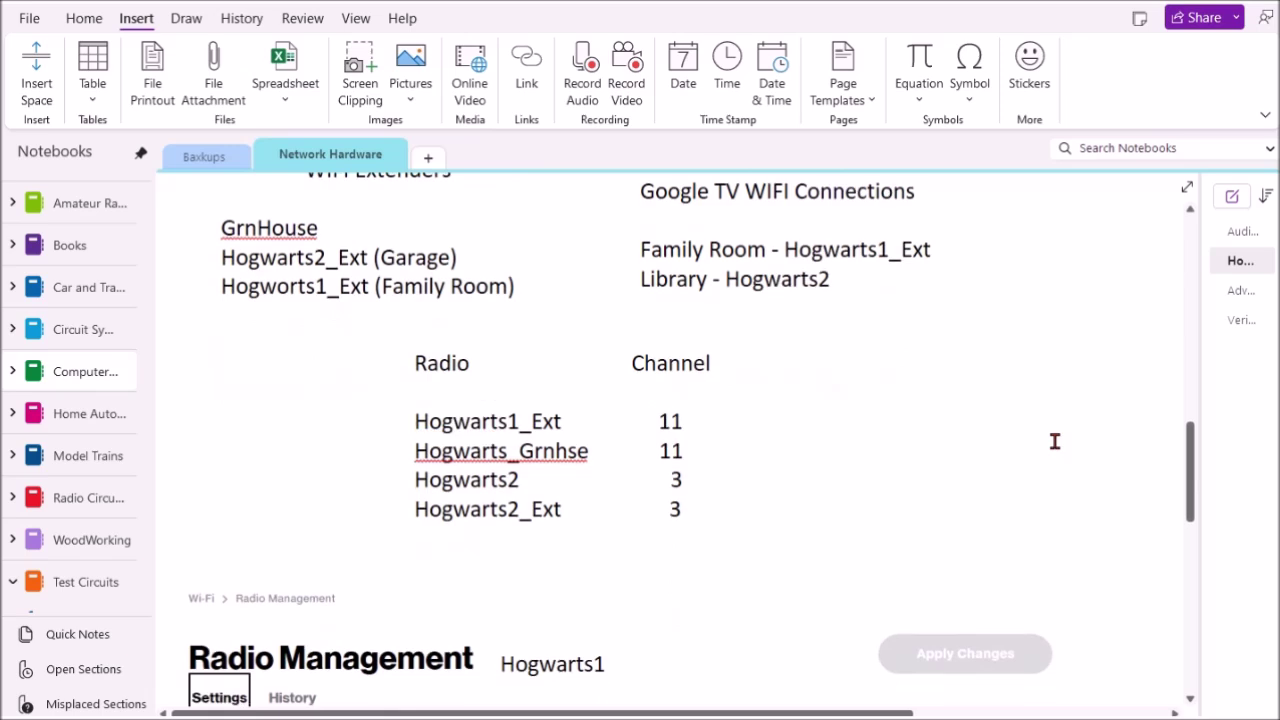
scroll(1054, 441, up, 2)
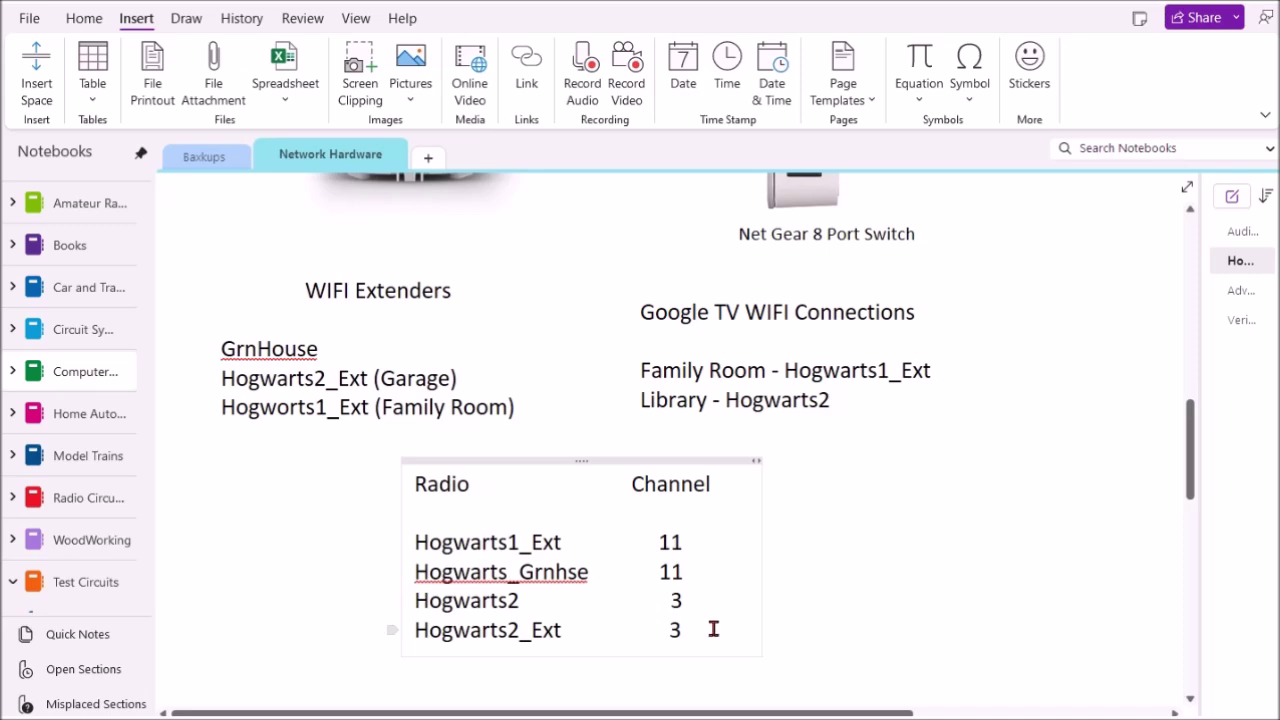
scroll(937, 550, down, 5)
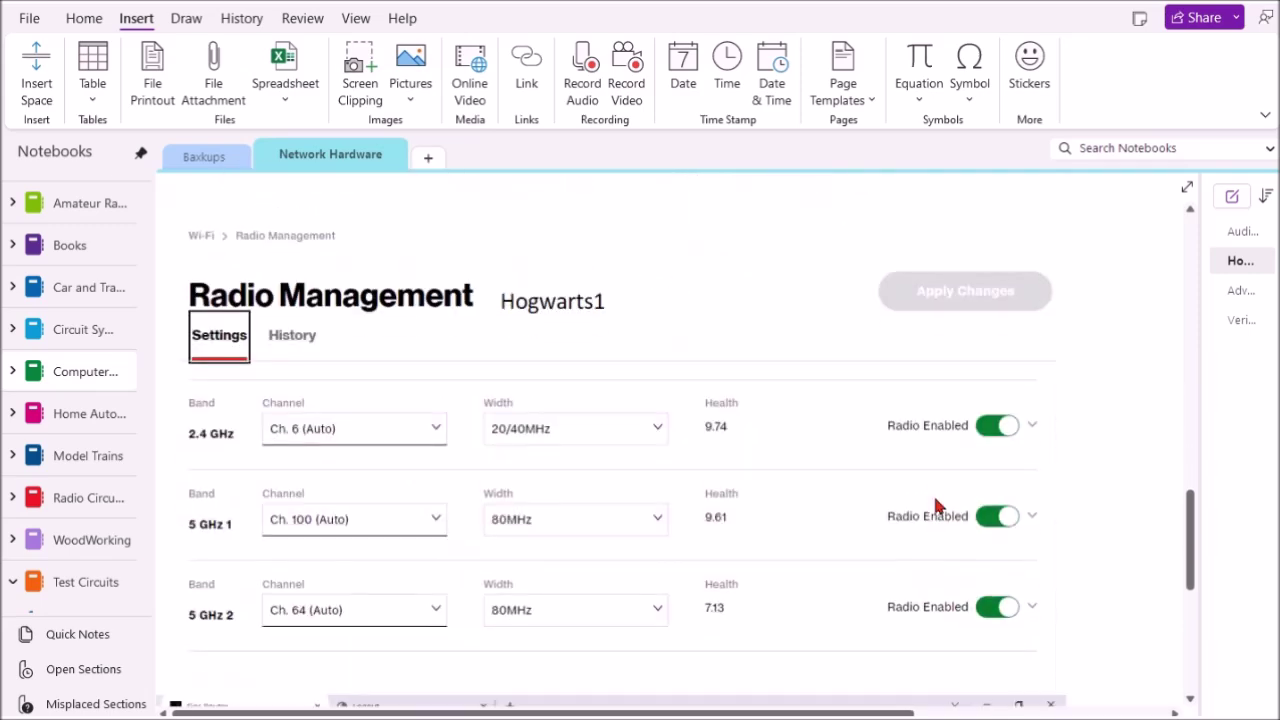
scroll(937, 505, down, 1)
scroll(937, 505, up, 1)
scroll(864, 486, down, 1)
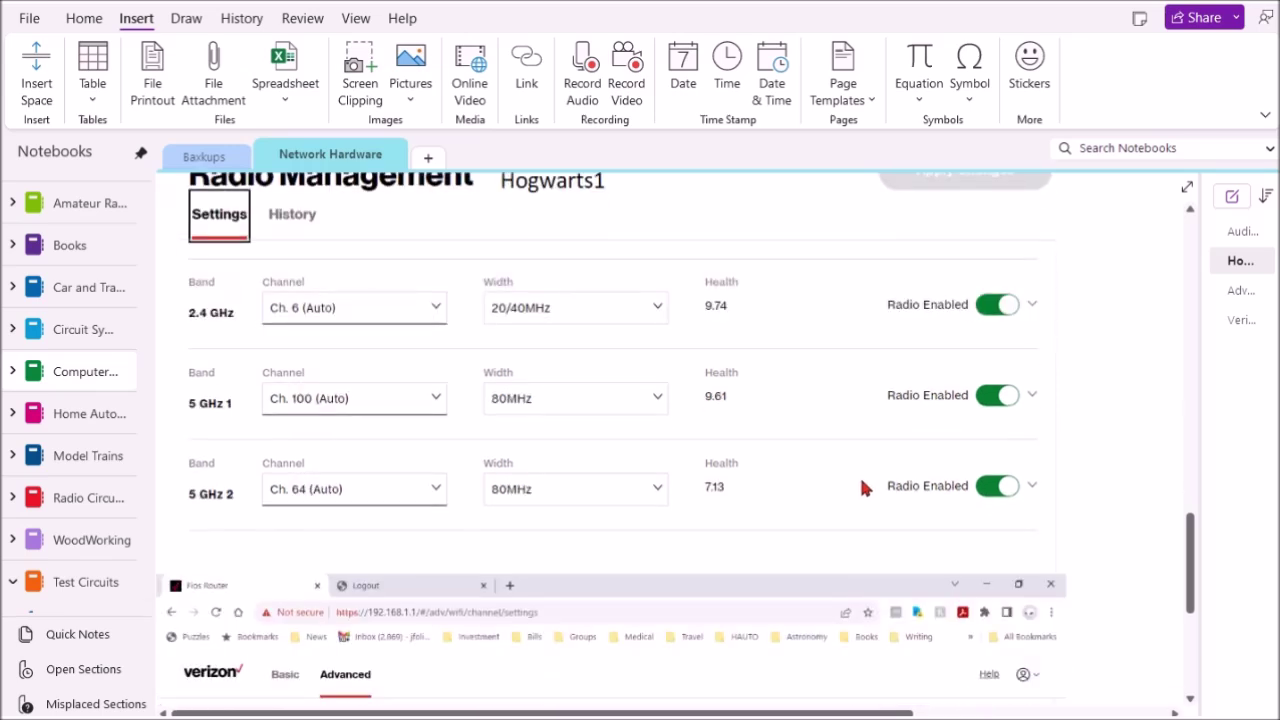
- Review the Channel Analysis charts at the end of the Home Network Configuration page and open the Advanced IP Scanner page
scroll(840, 484, down, 5)
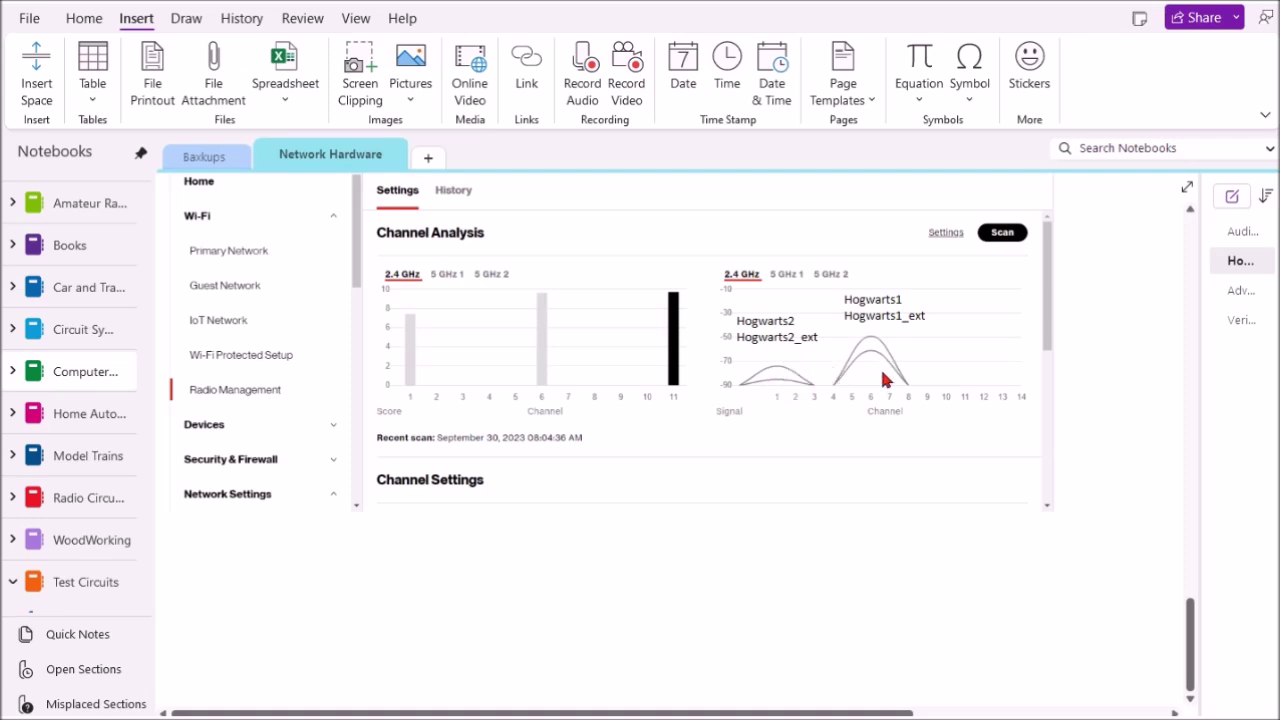
scroll(816, 406, up, 2)
scroll(816, 406, up, 1)
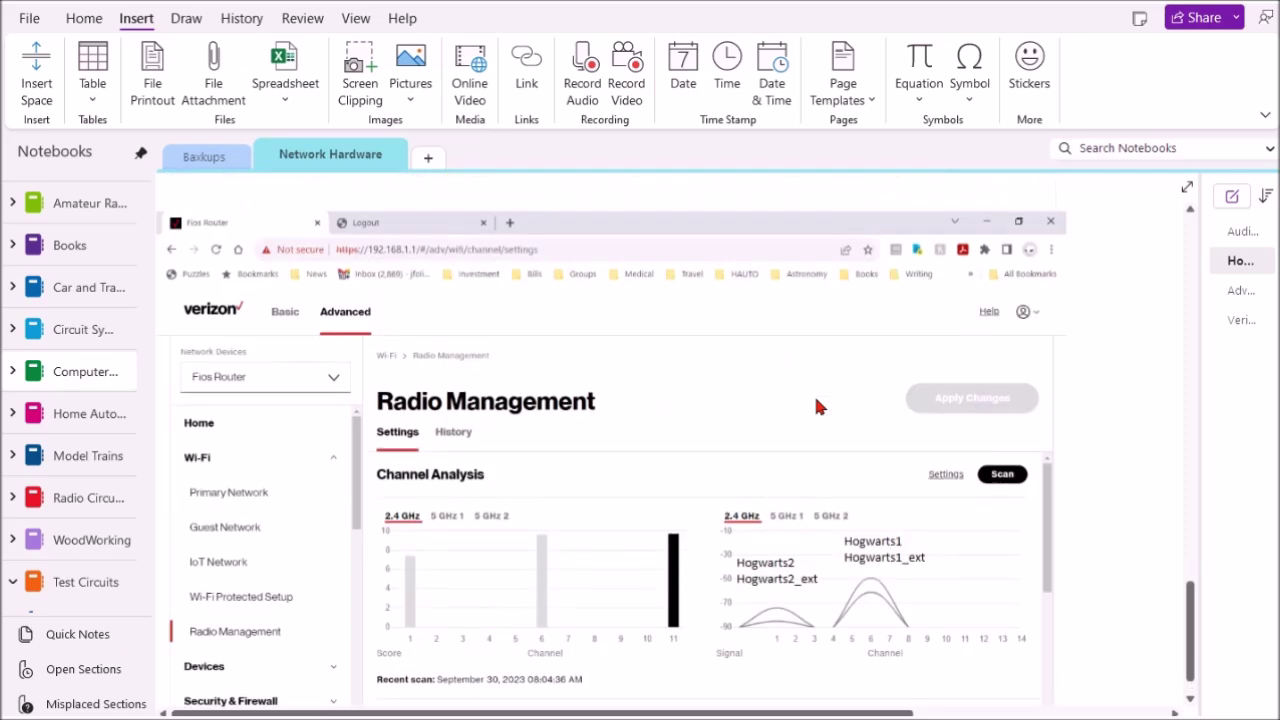
scroll(815, 406, up, 10)
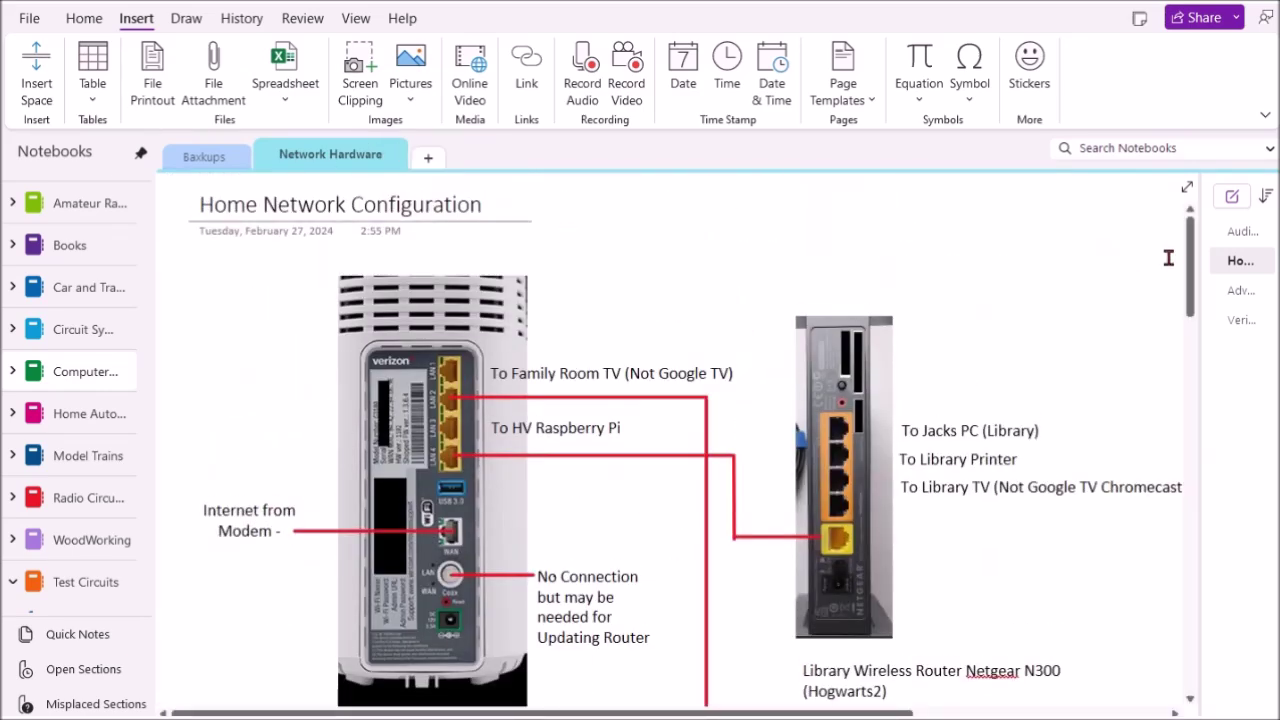
mouse_move(1063, 274)
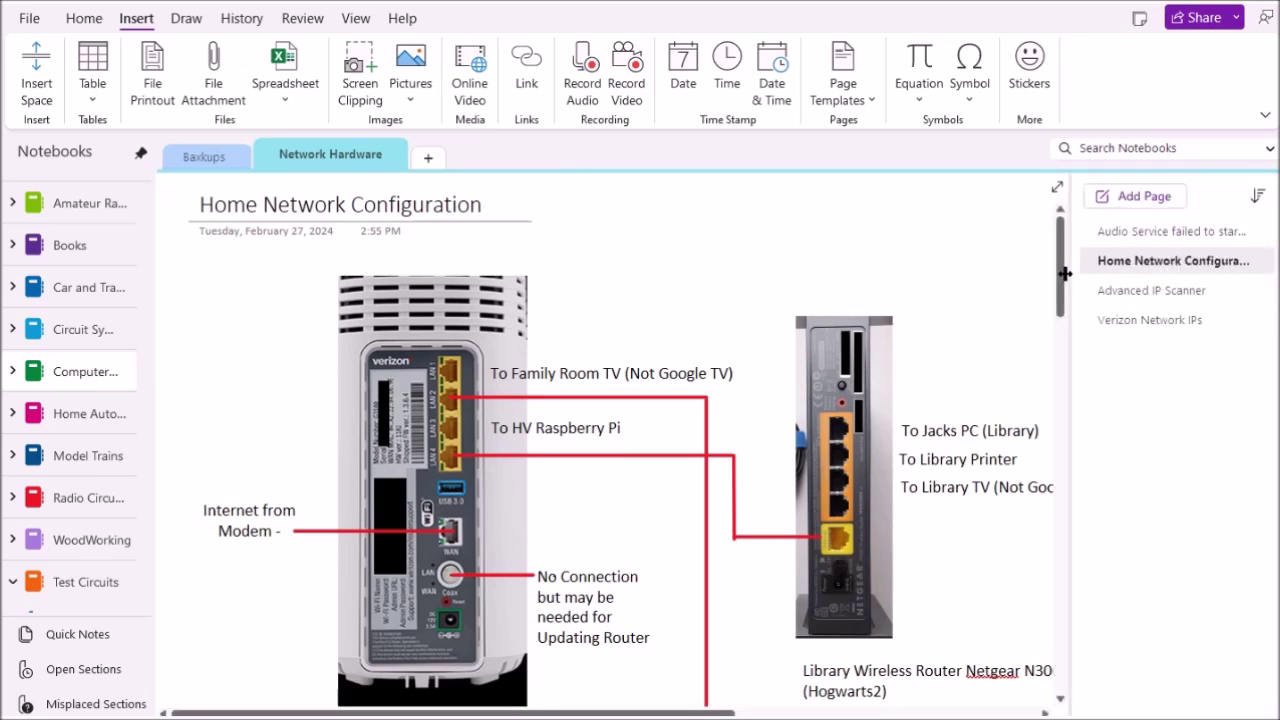
click(1086, 292)
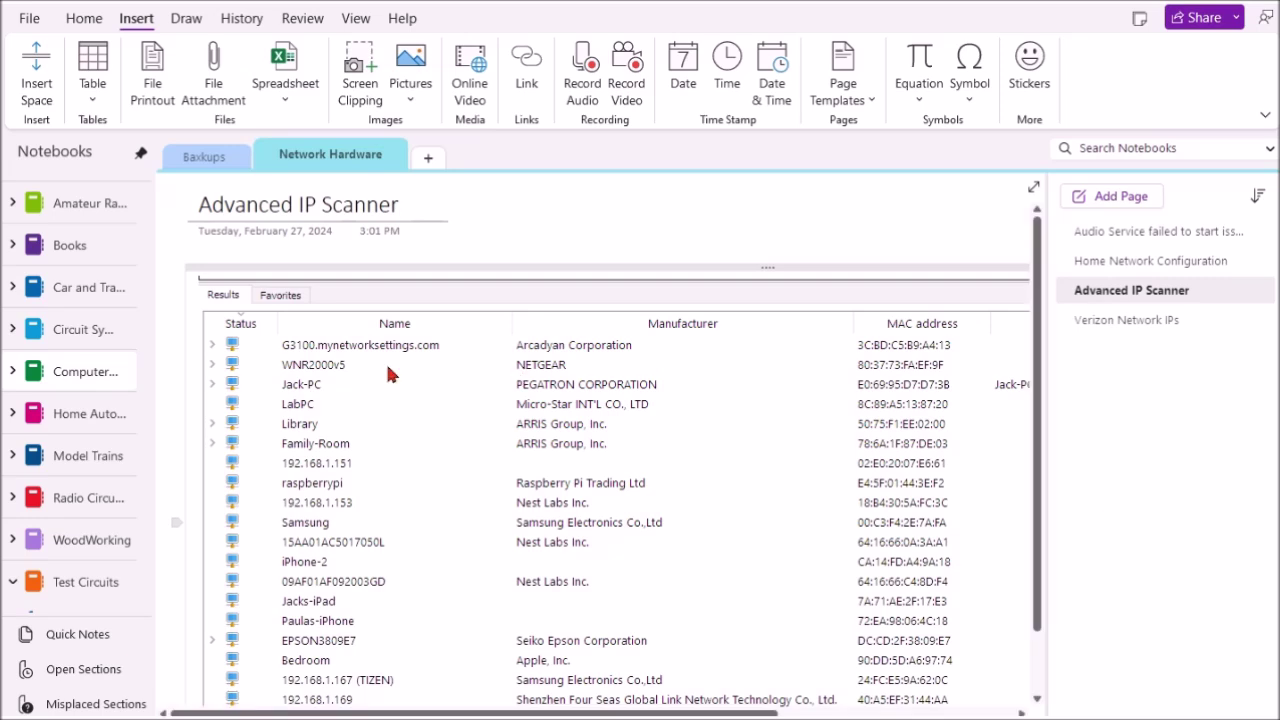
- Open the Home Automation notebook and read through the solid state relay schematic and data sheet in the SSR section
click(76, 415)
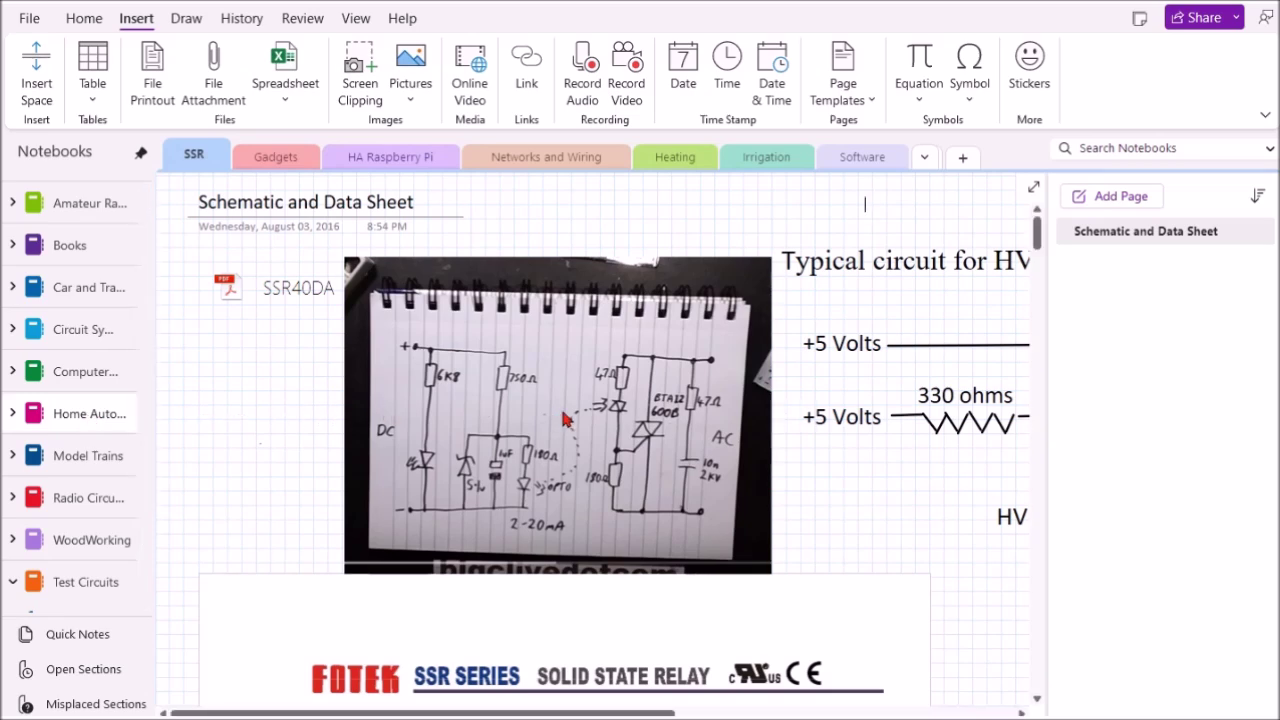
scroll(563, 424, down, 5)
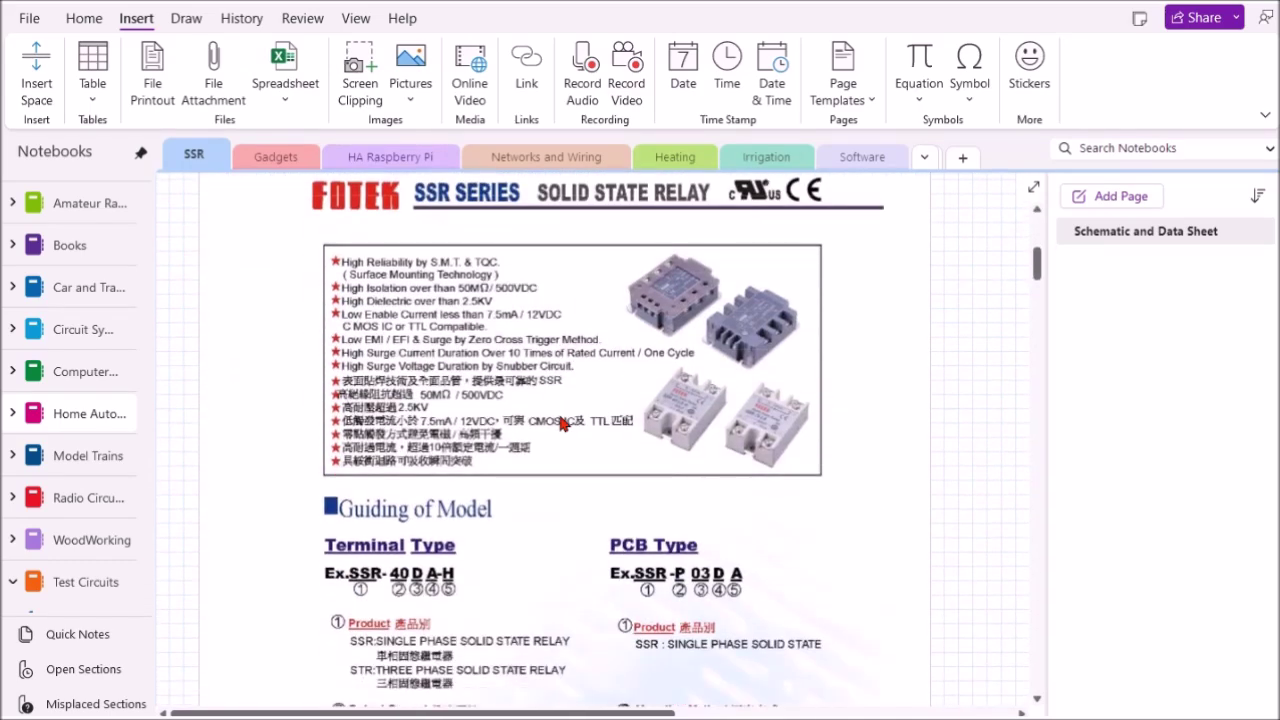
scroll(563, 424, up, 5)
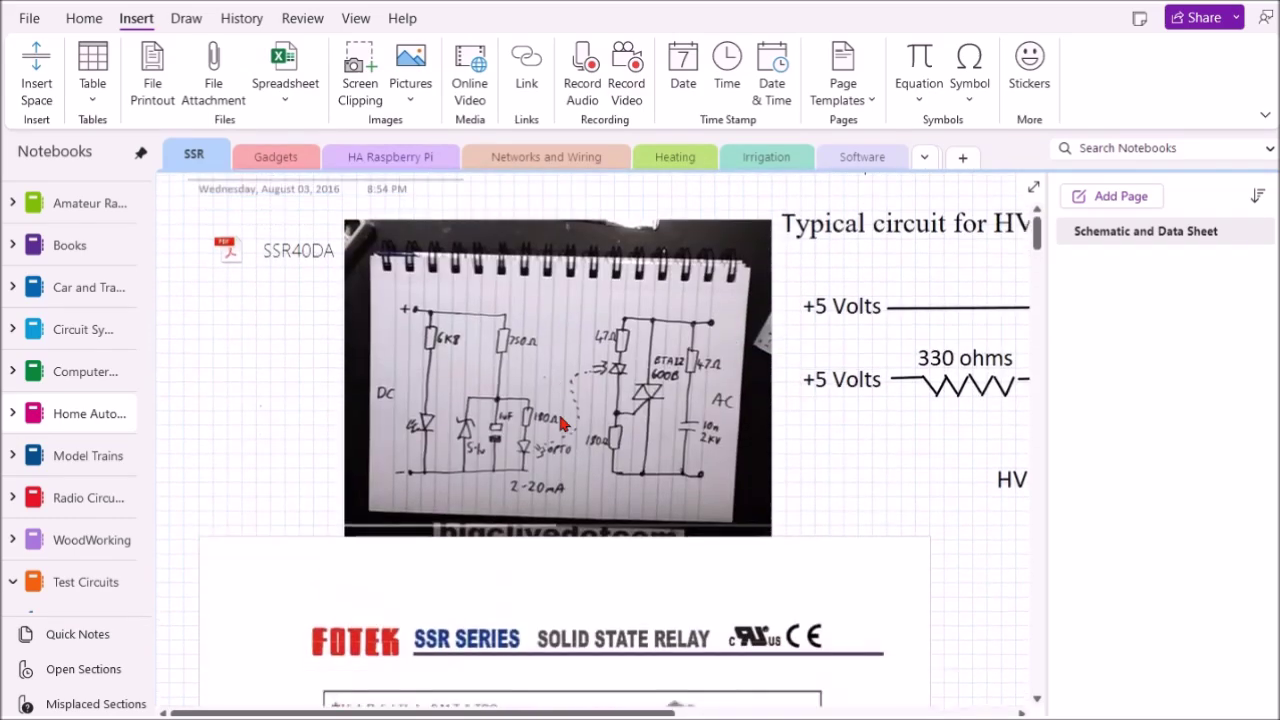
scroll(561, 423, down, 15)
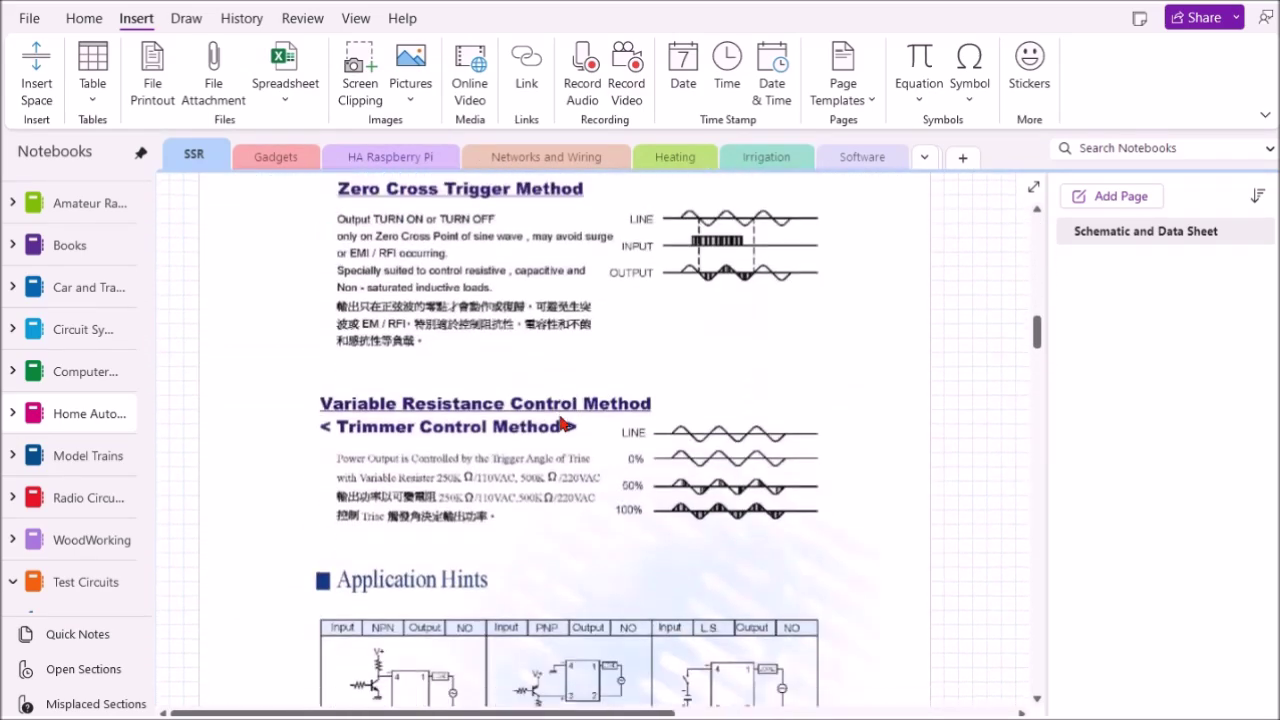
scroll(563, 424, down, 10)
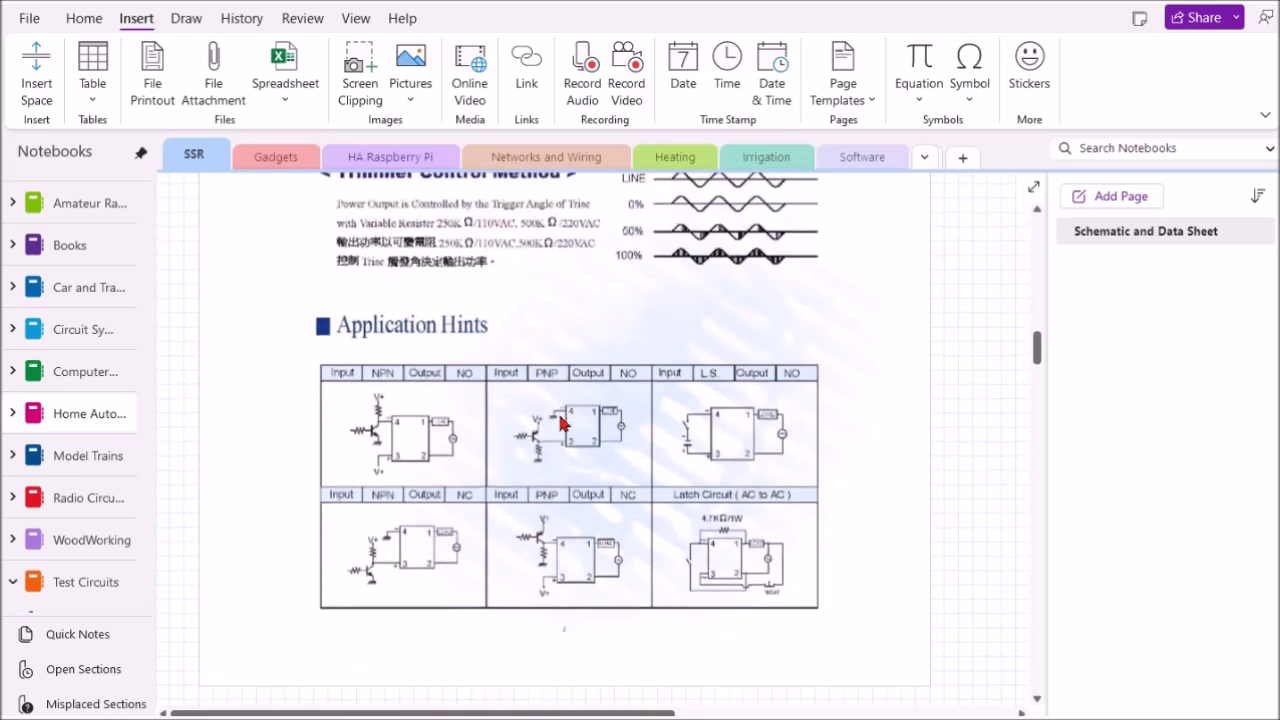
scroll(561, 424, down, 2)
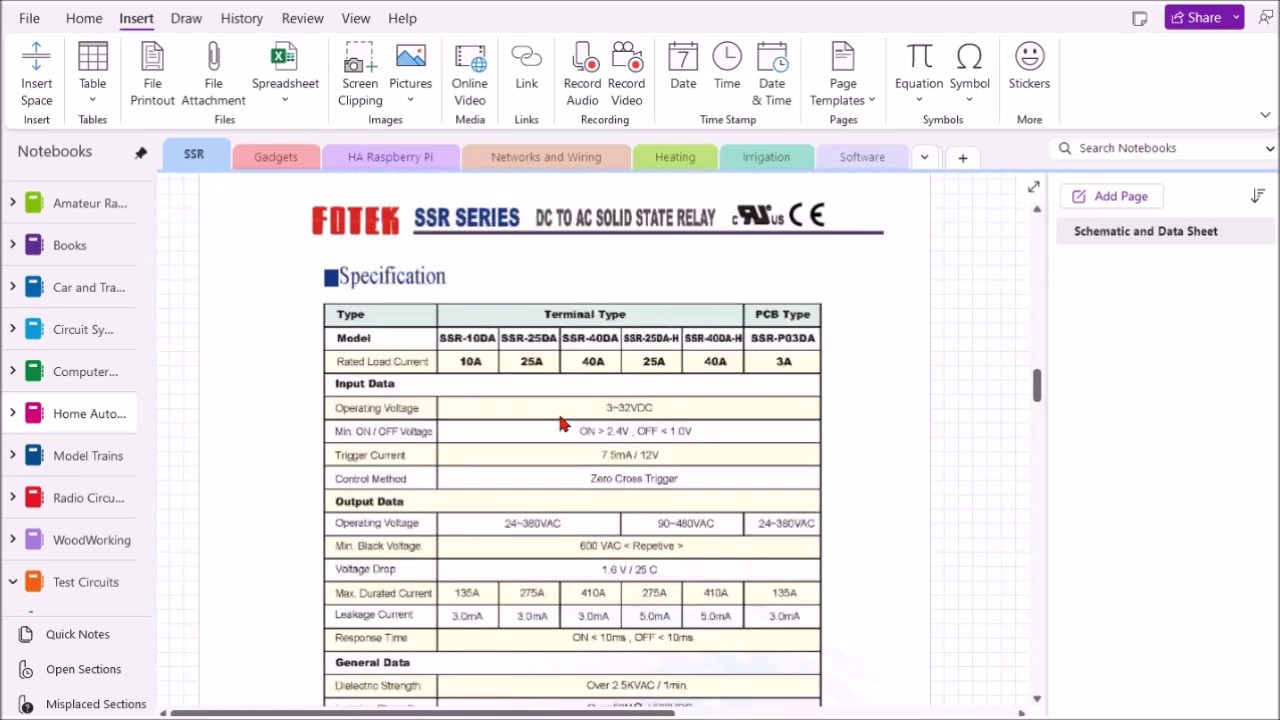
scroll(561, 424, down, 8)
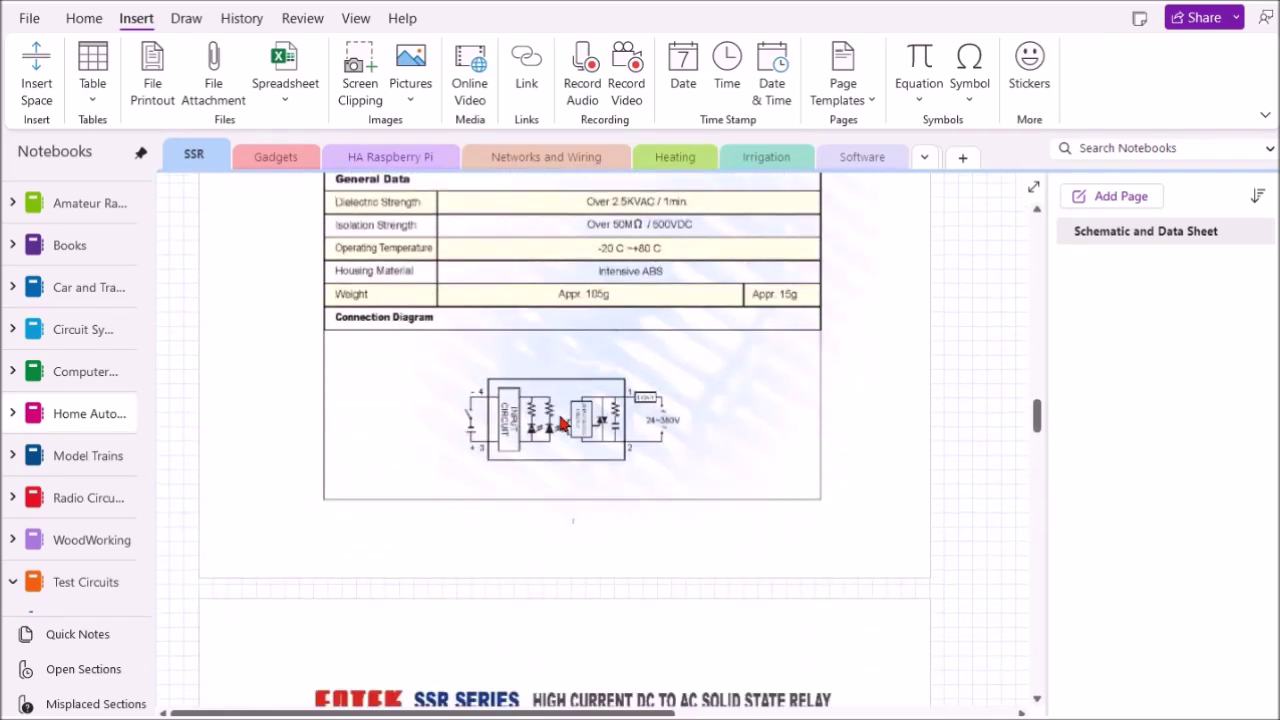
scroll(561, 424, down, 10)
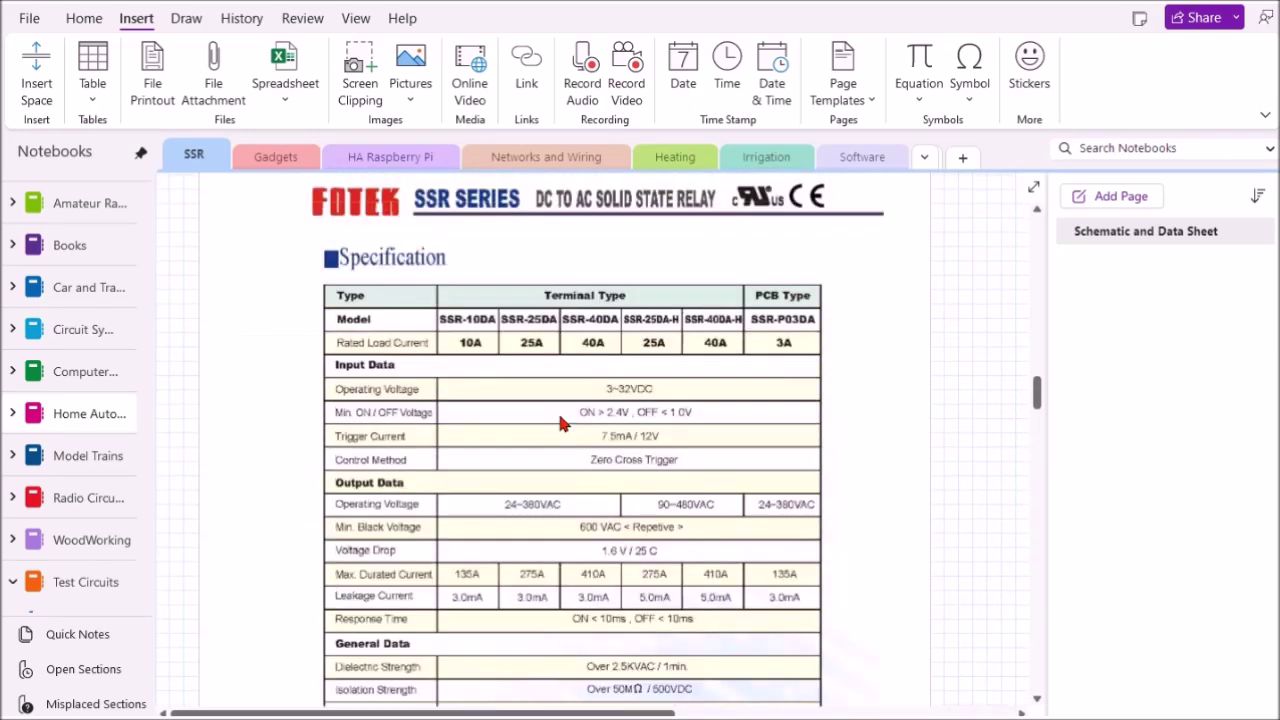
scroll(560, 423, up, 20)
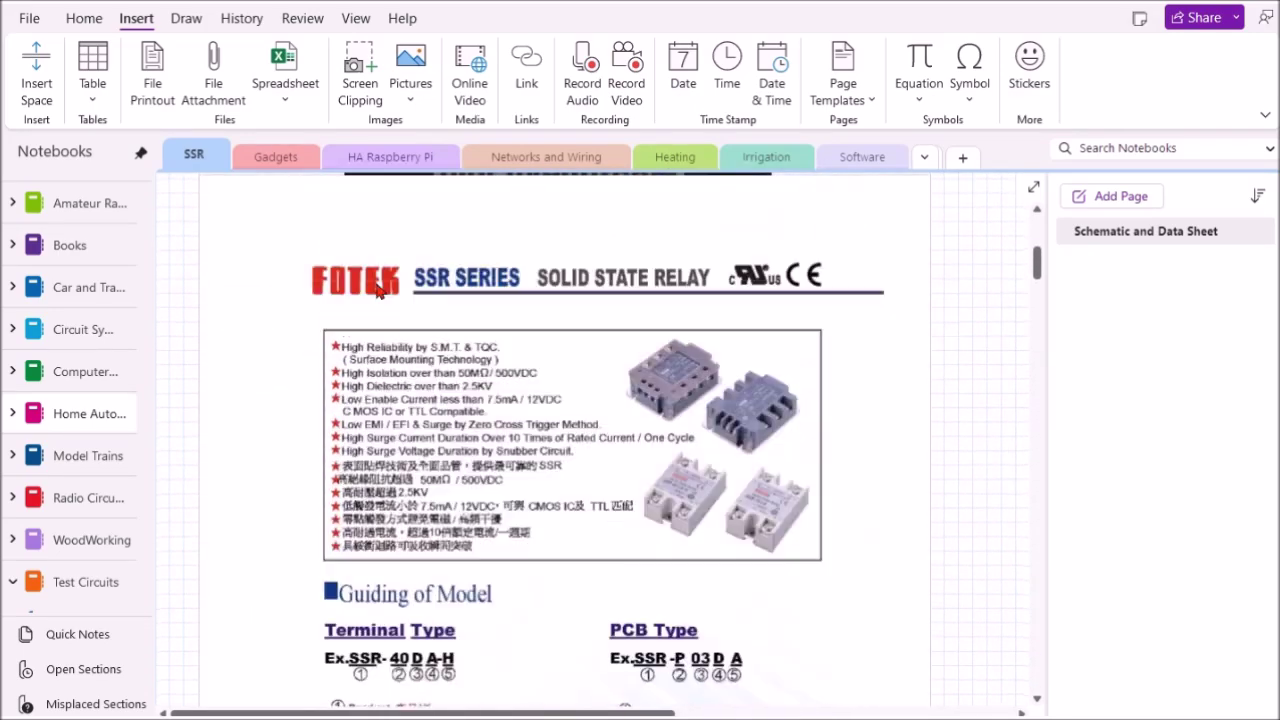
- Open the Gadgets section and review the circuits, build photos and Homevision input table on the Lightning Detectors page
click(275, 157)
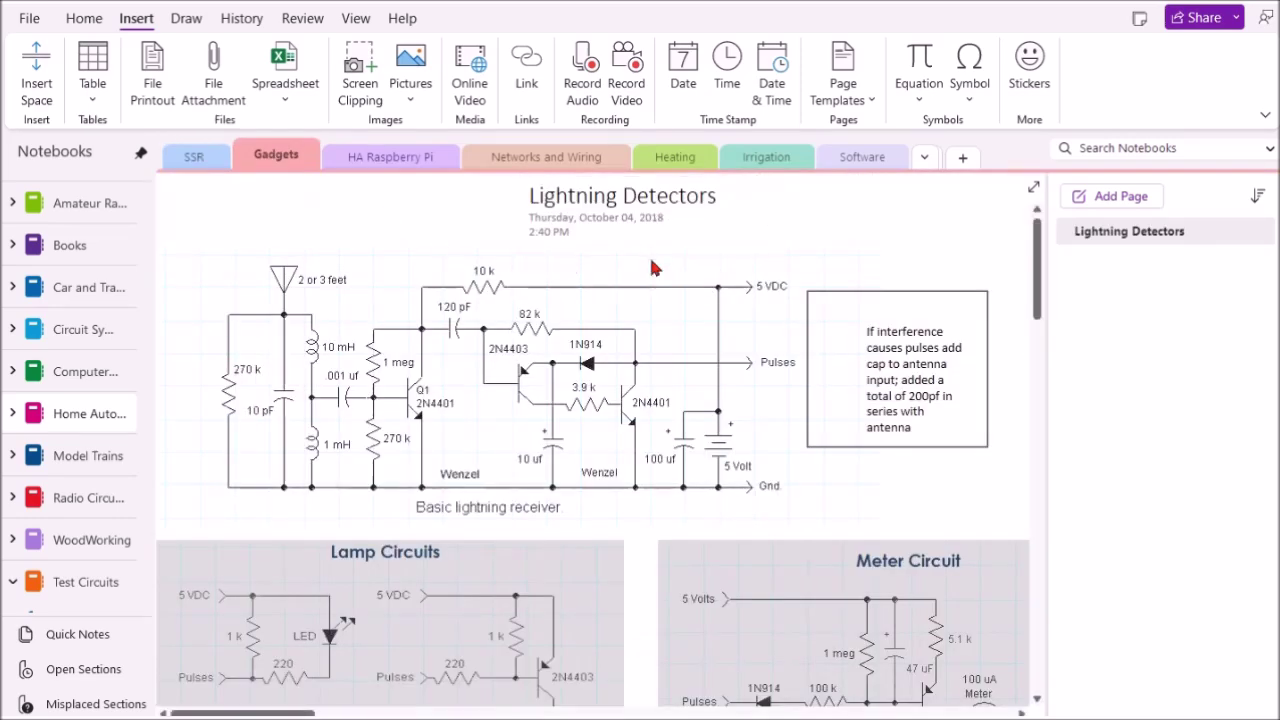
scroll(650, 366, down, 3)
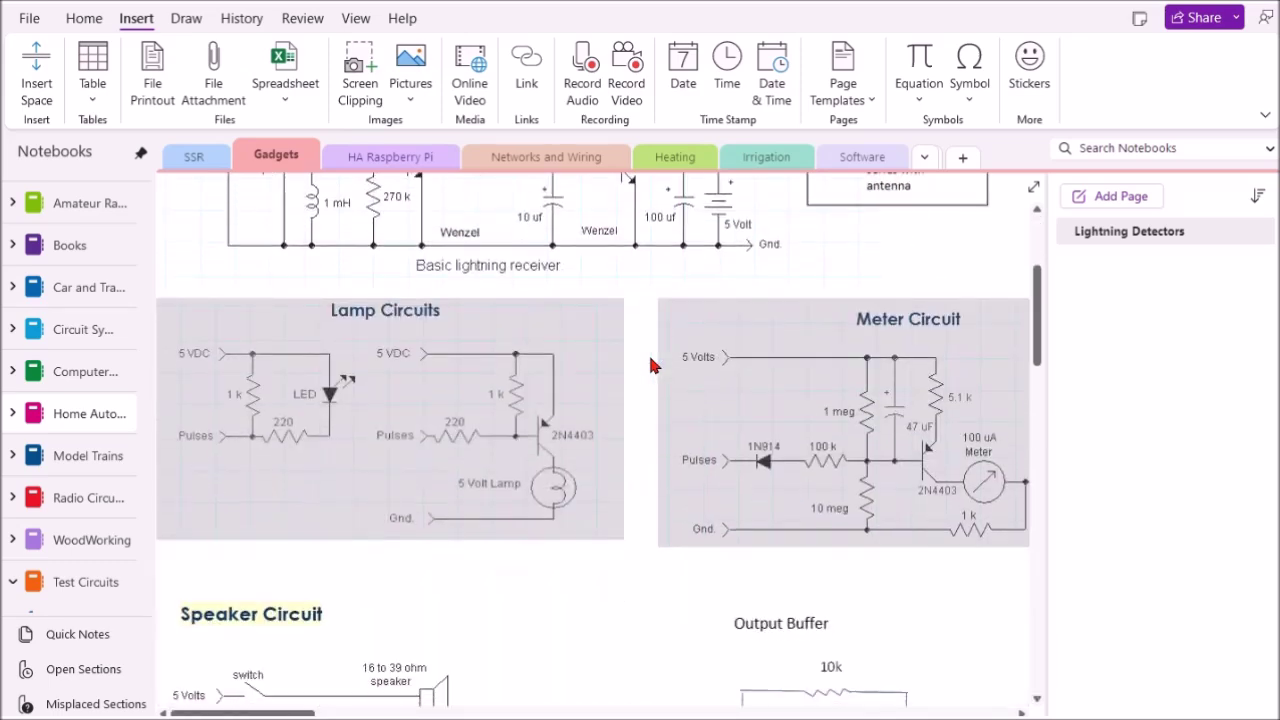
scroll(650, 366, down, 4)
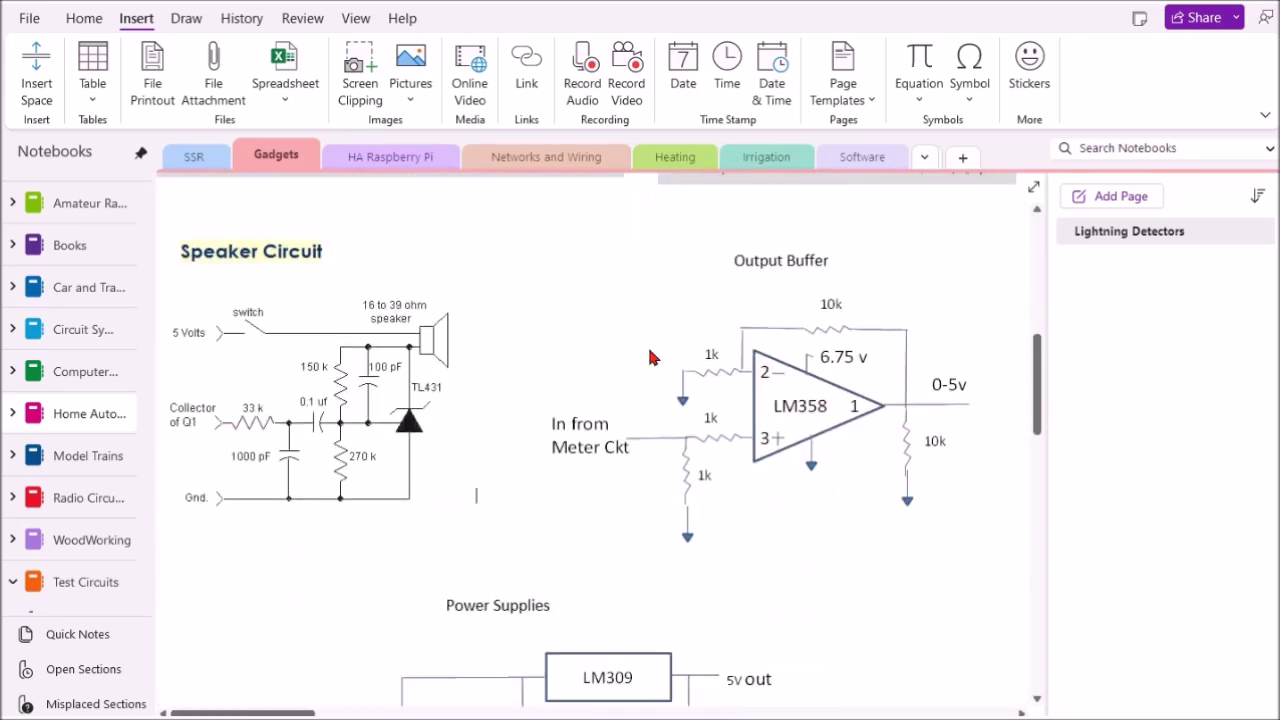
scroll(646, 354, down, 10)
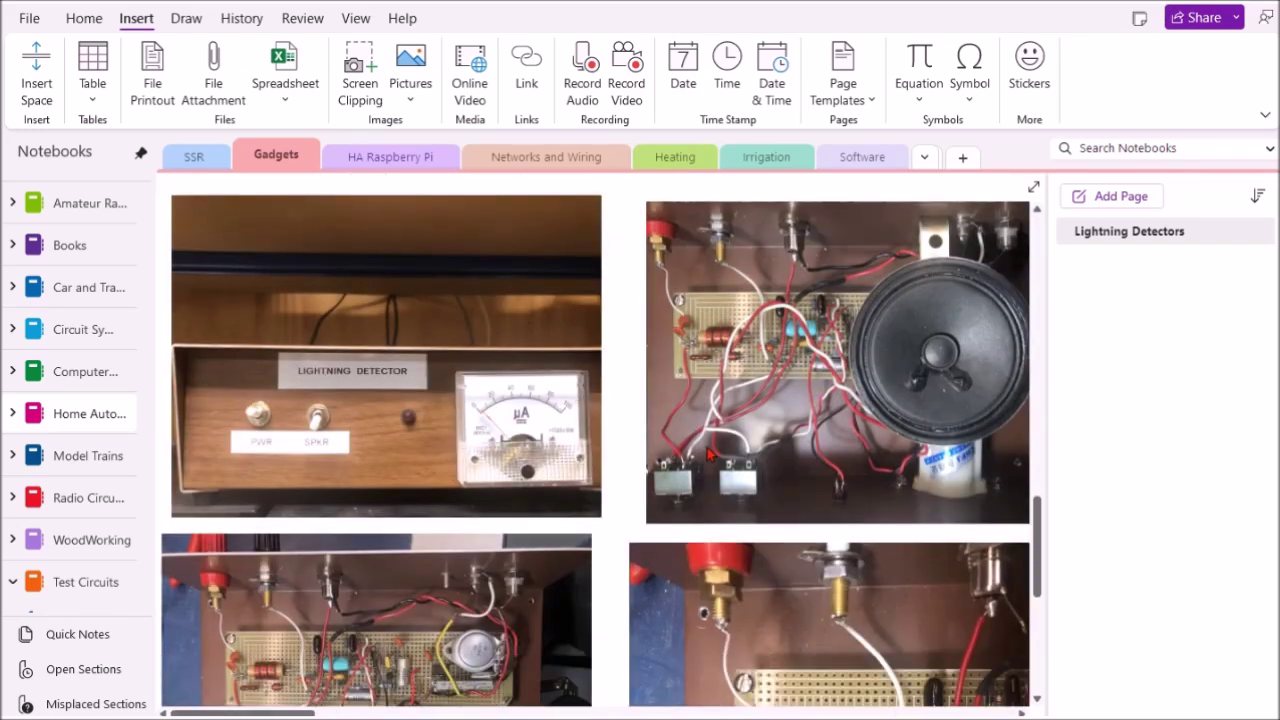
scroll(714, 452, down, 3)
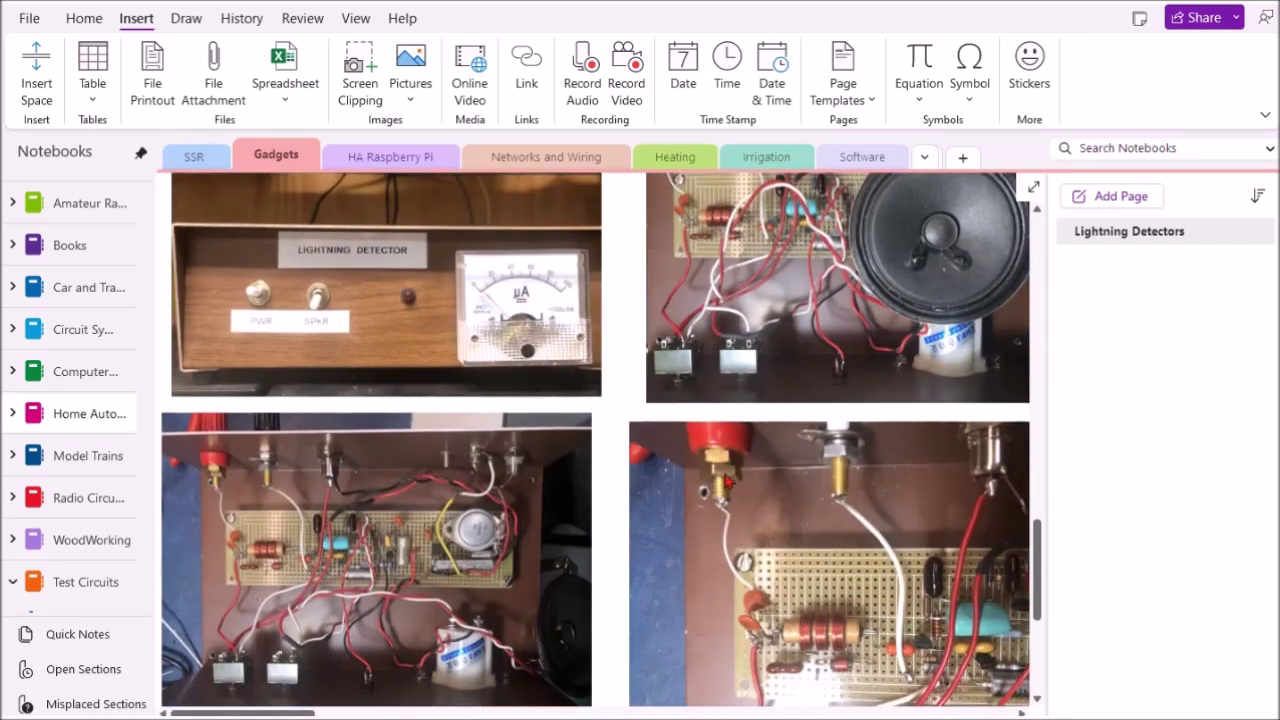
scroll(729, 482, down, 3)
scroll(729, 482, up, 6)
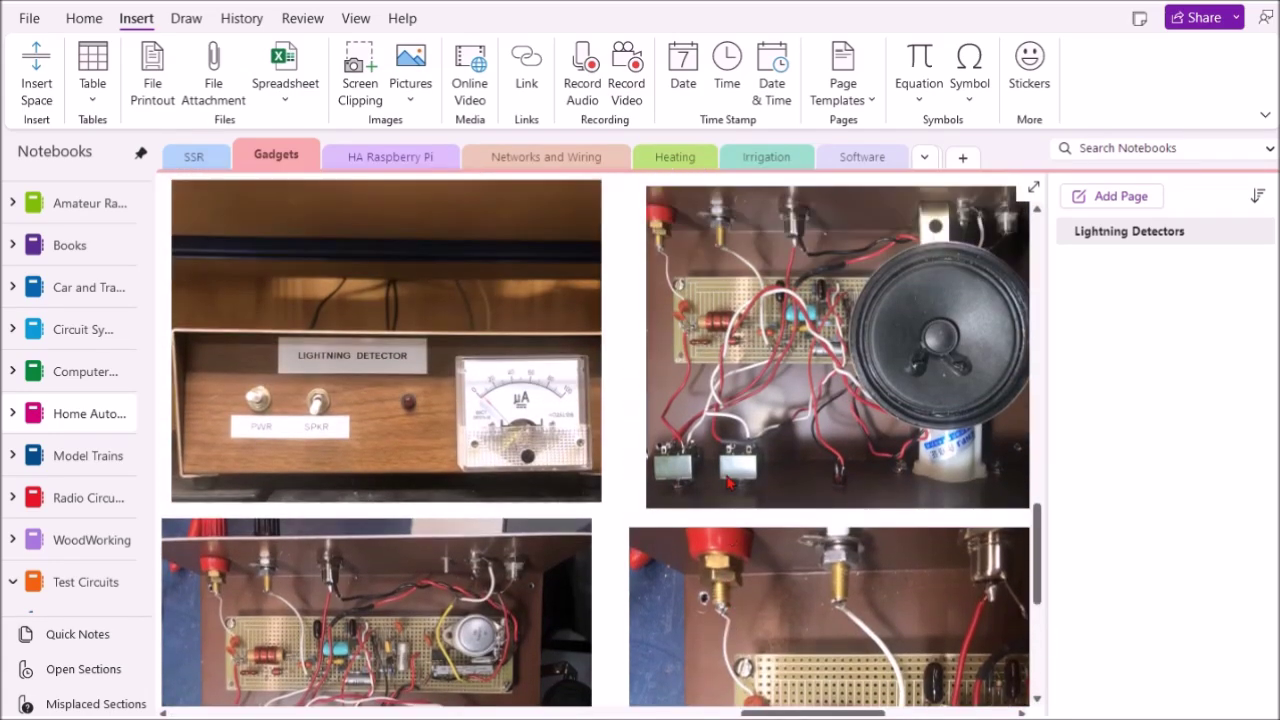
scroll(728, 483, down, 9)
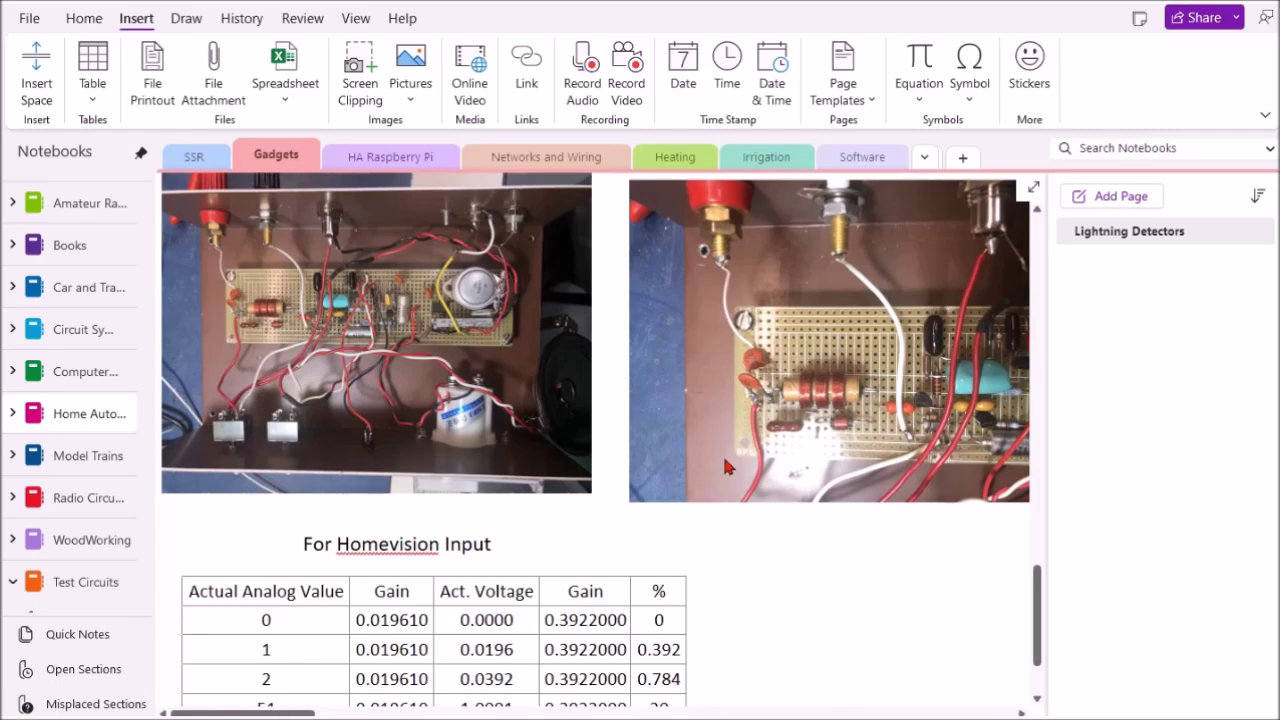
scroll(727, 467, down, 9)
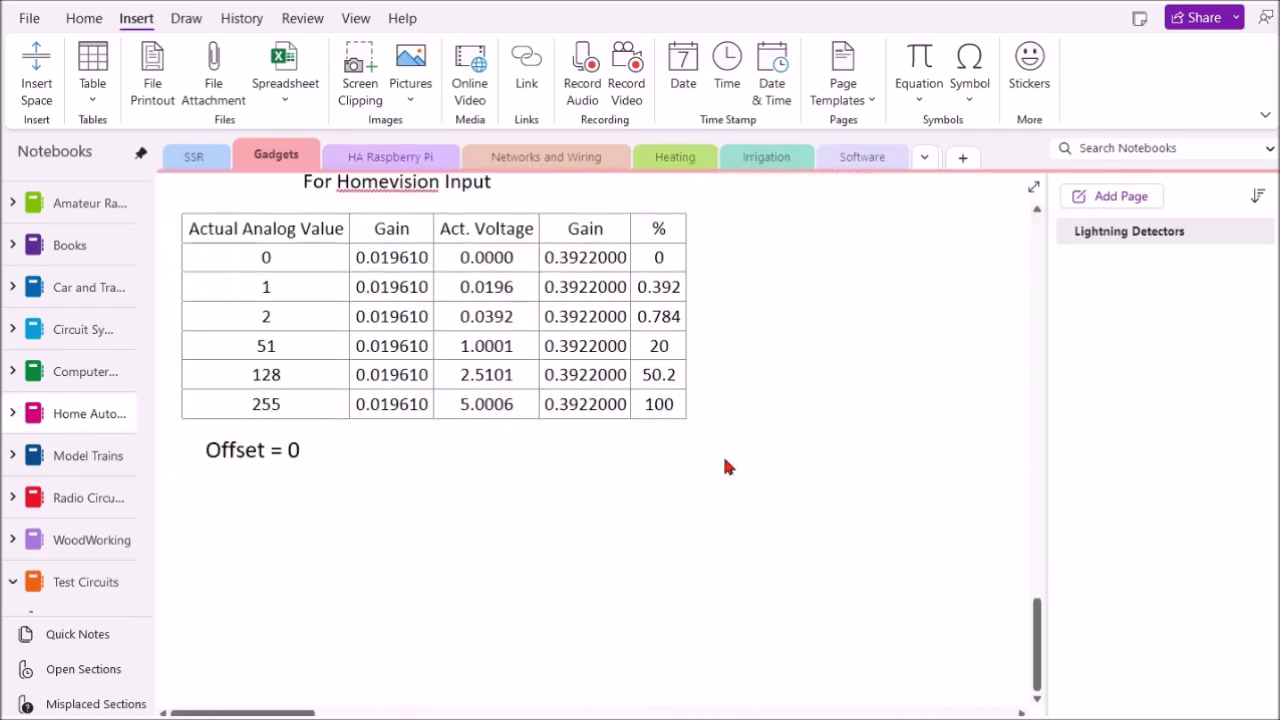
scroll(727, 460, up, 15)
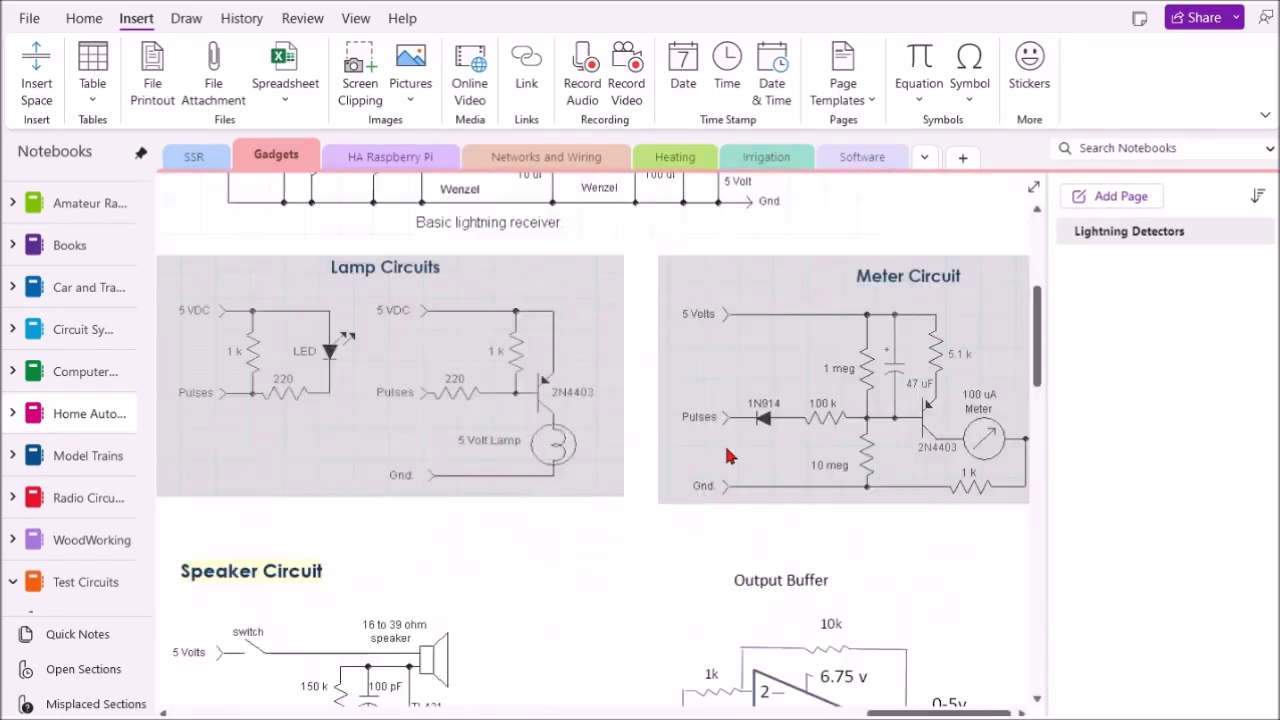
scroll(727, 456, up, 7)
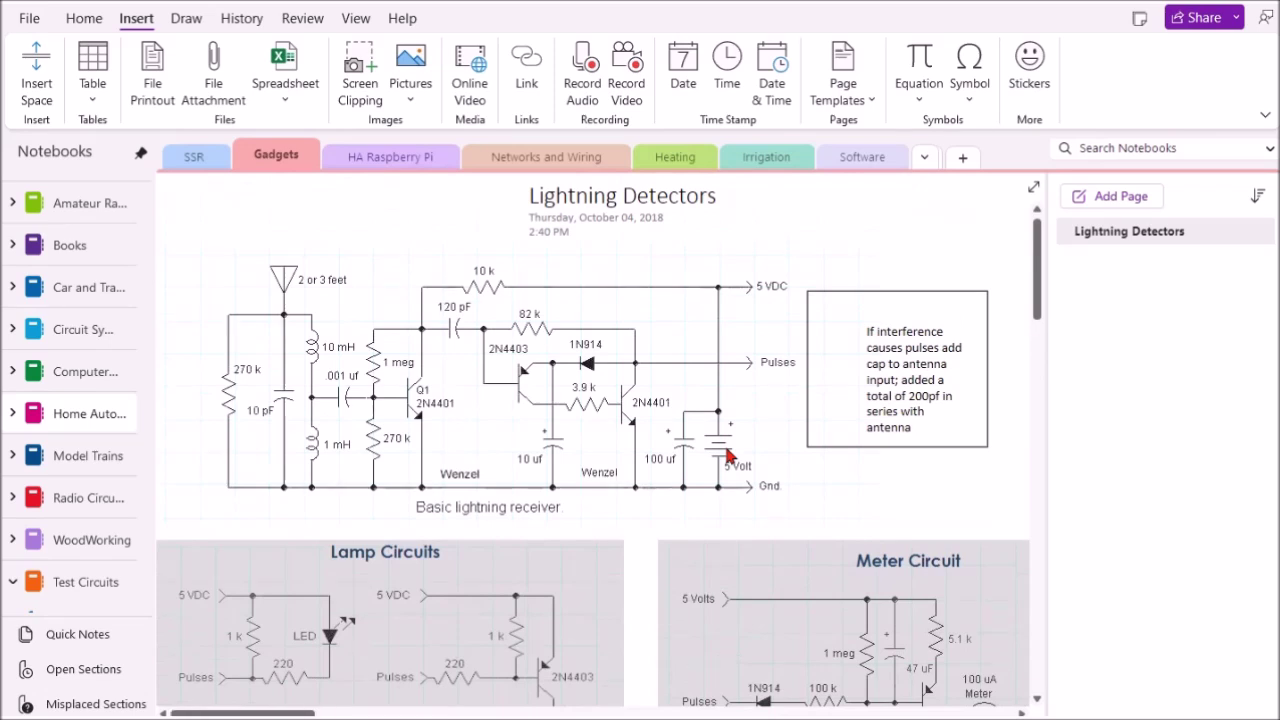
- Open the Software section and view its Capture and Report Temperatures, Pump On Time and Software pages
click(925, 160)
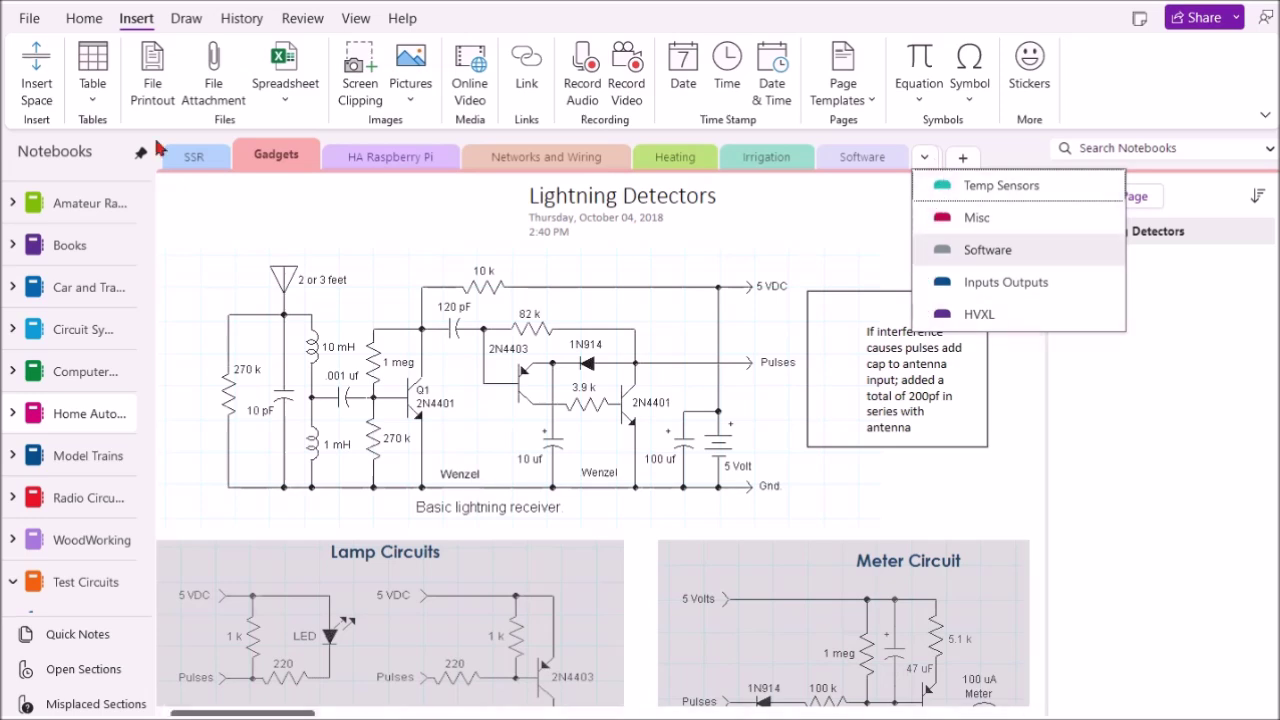
click(968, 256)
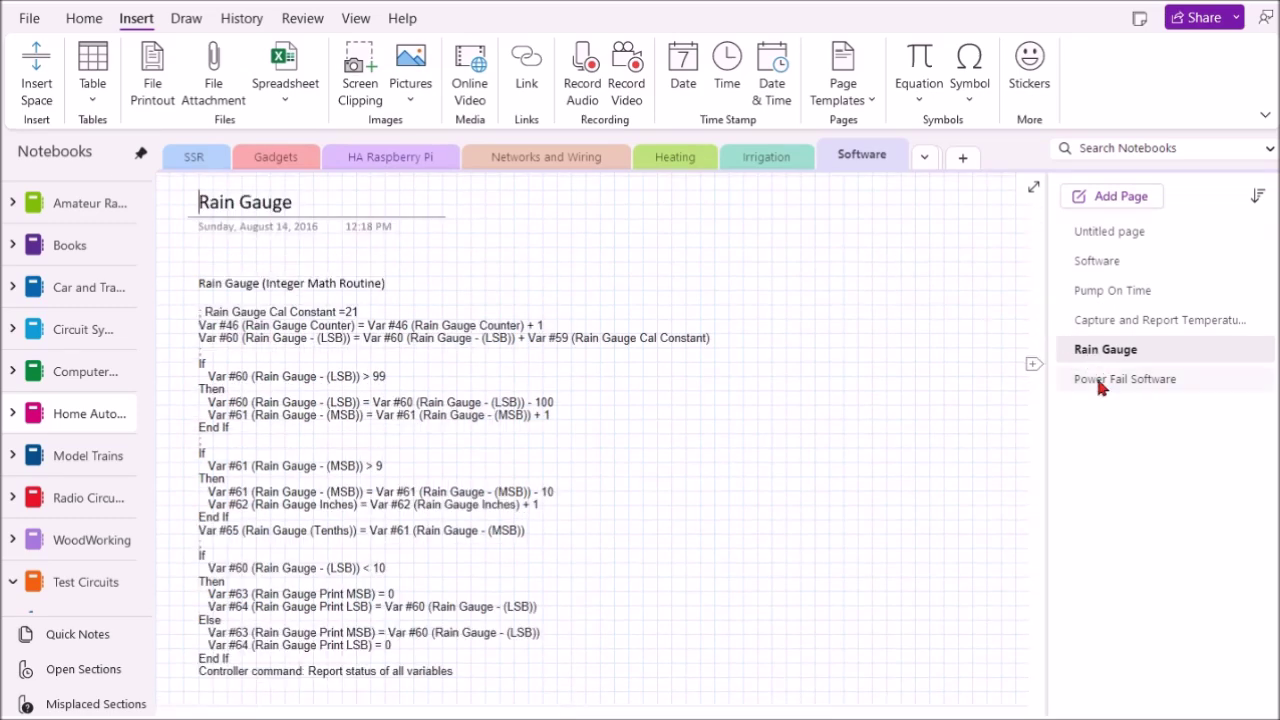
click(1110, 322)
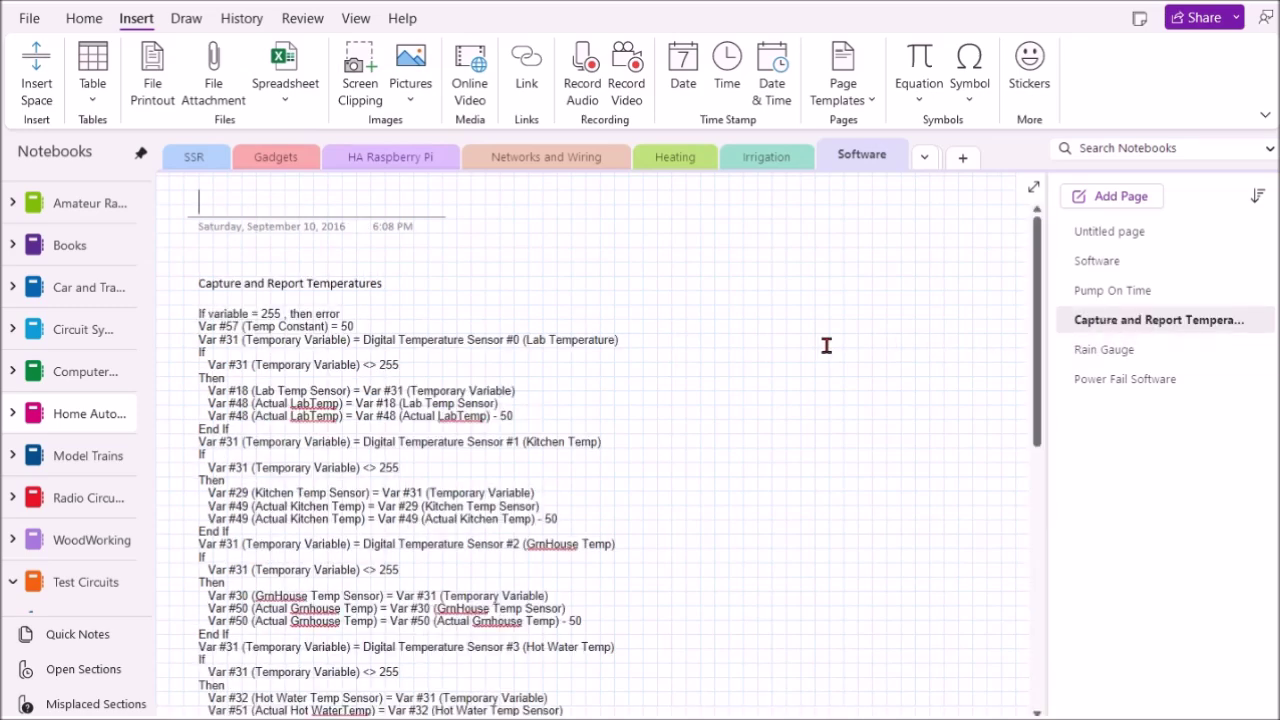
click(1107, 292)
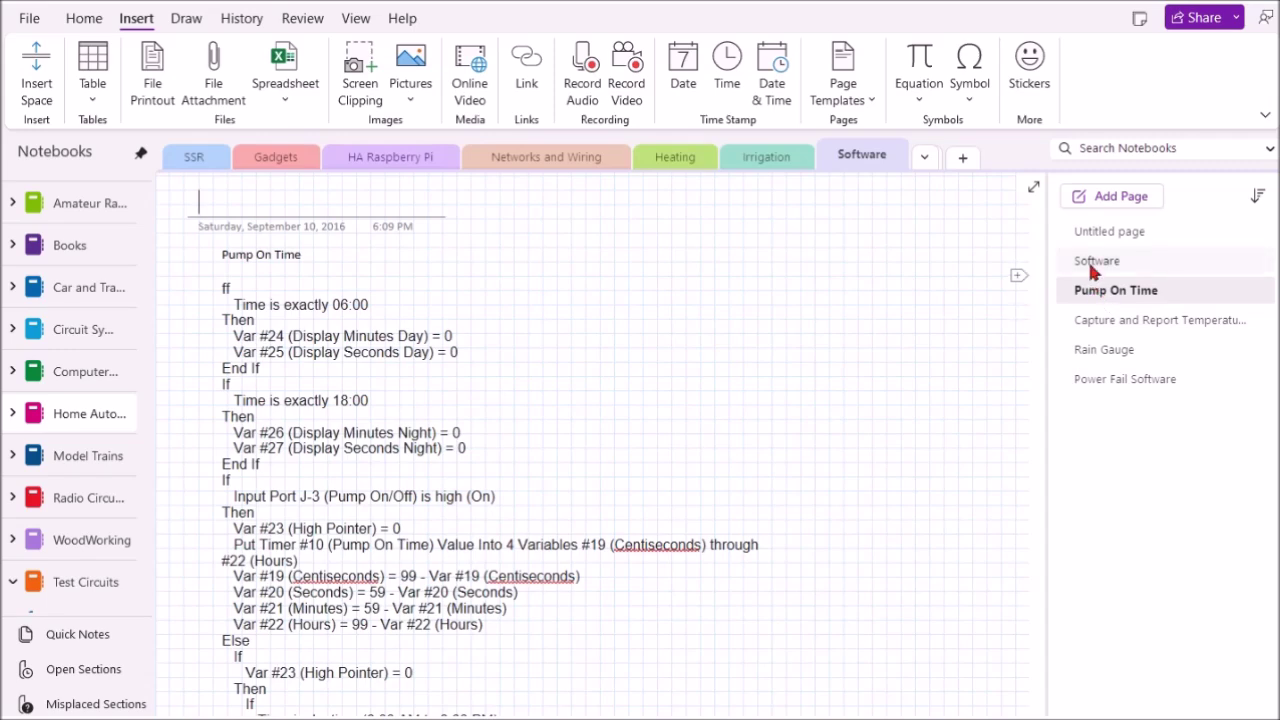
click(1094, 262)
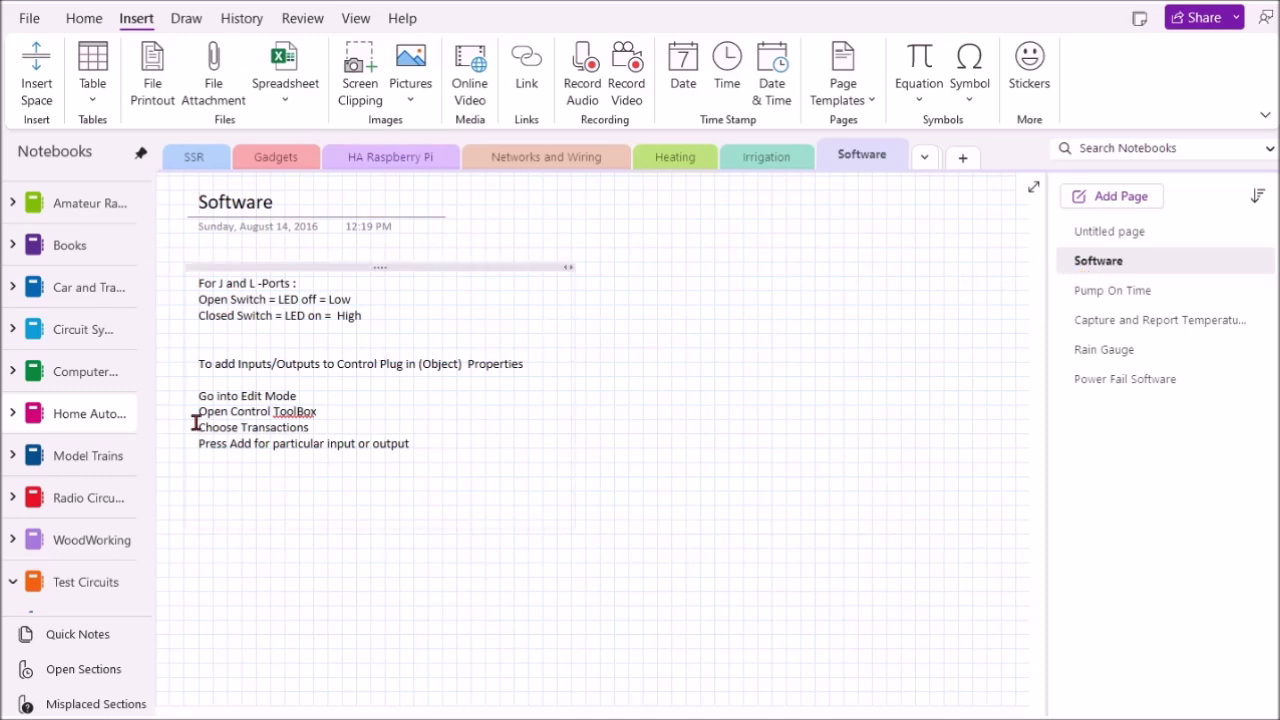
- Open the Radio Circuits notebook, view the Hi Power crystal radio schematic and open the Coil Calculators page
click(88, 498)
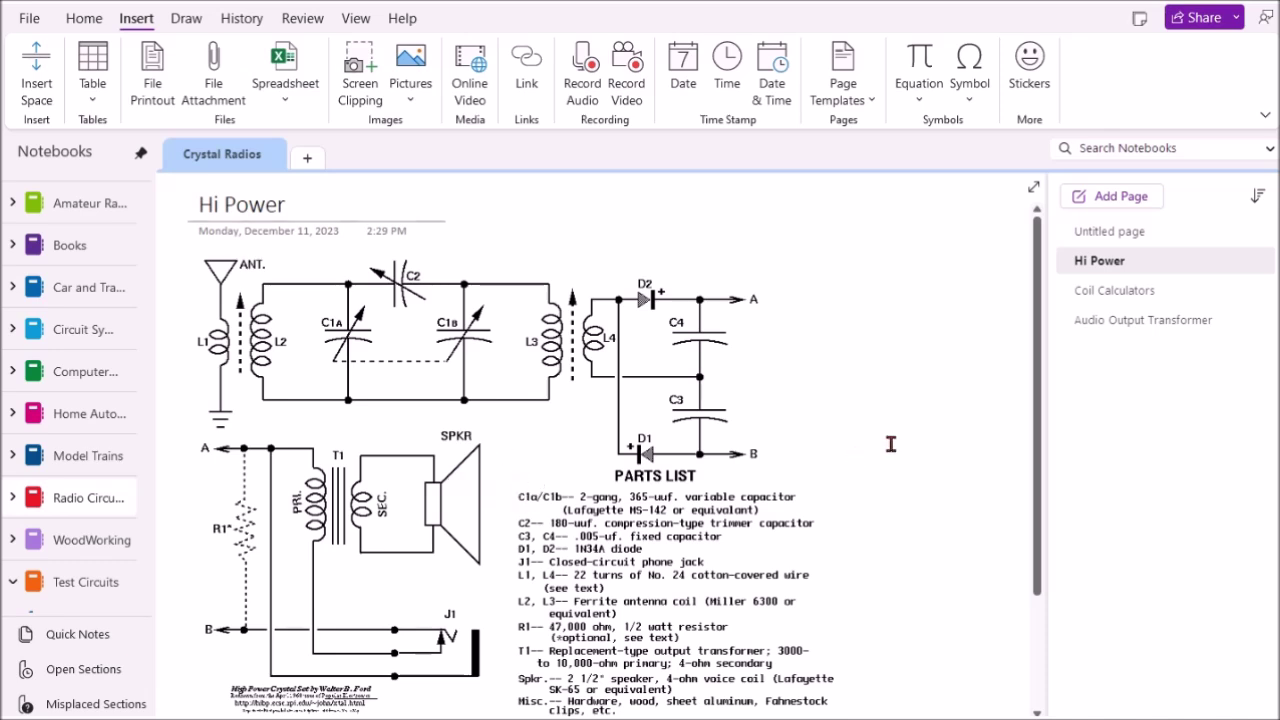
click(1102, 300)
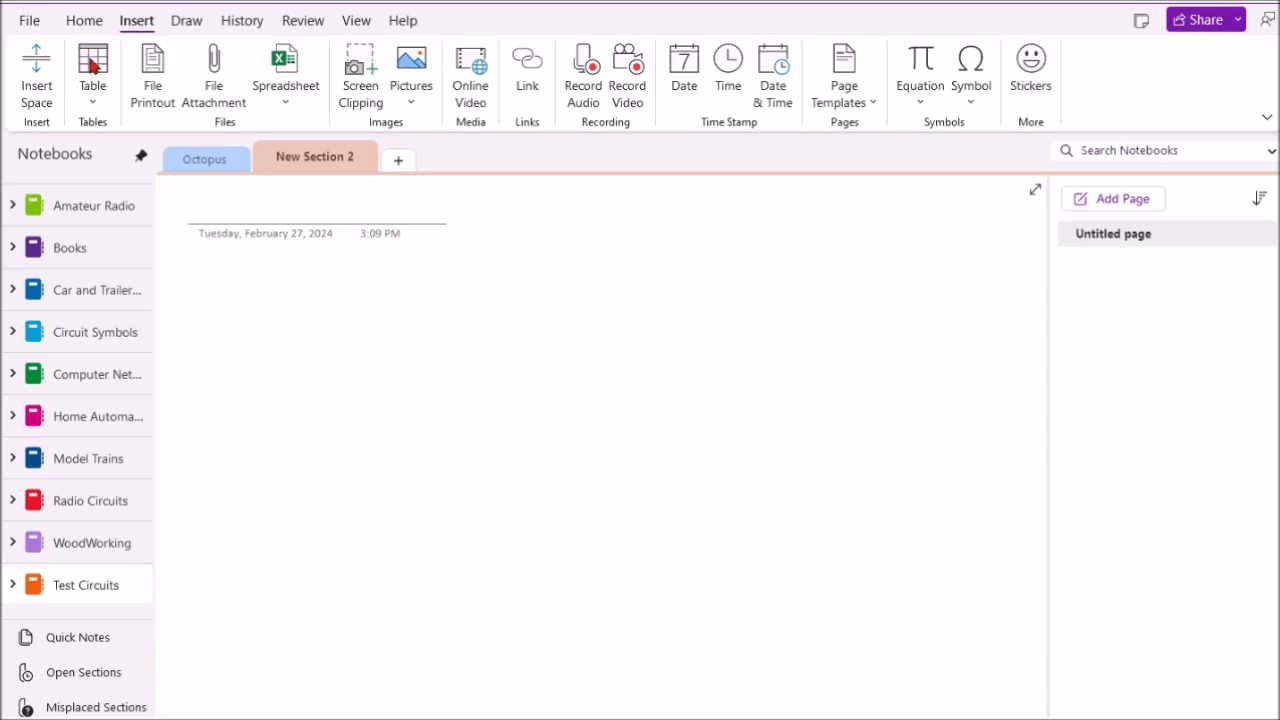
- Insert a table with 8 columns and 6 rows on the untitled page of New Section 2
click(91, 65)
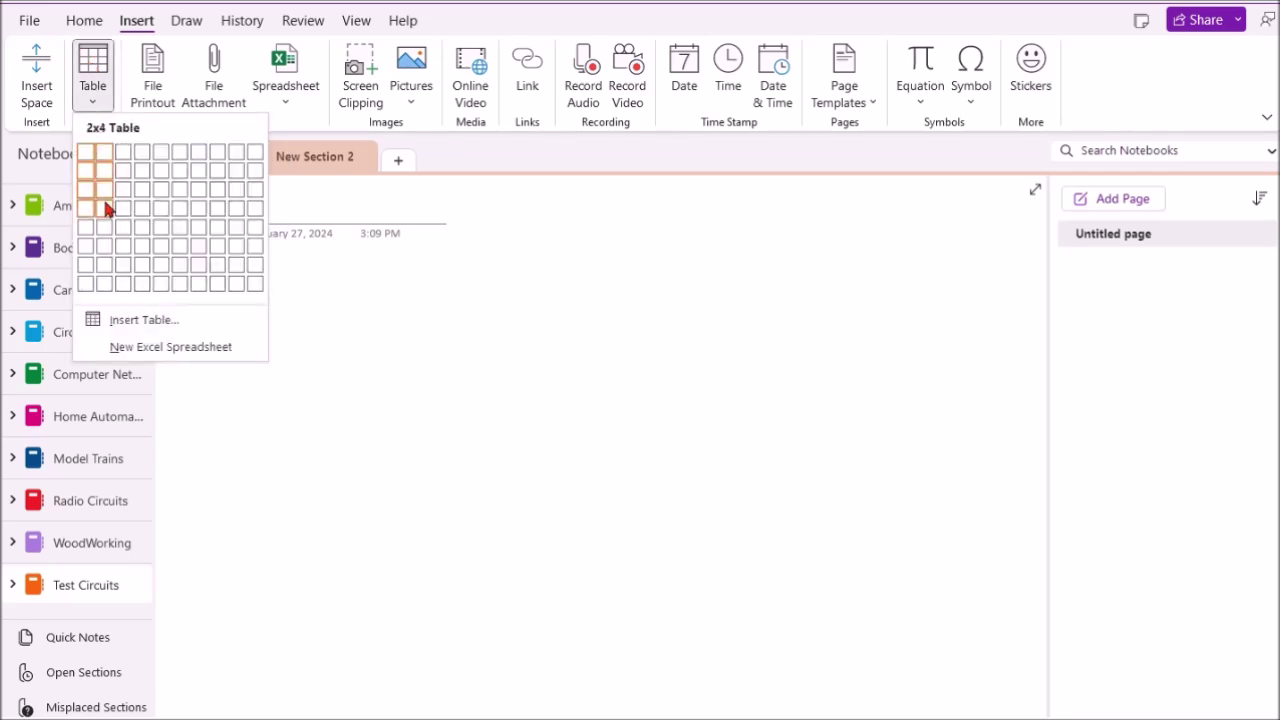
click(224, 244)
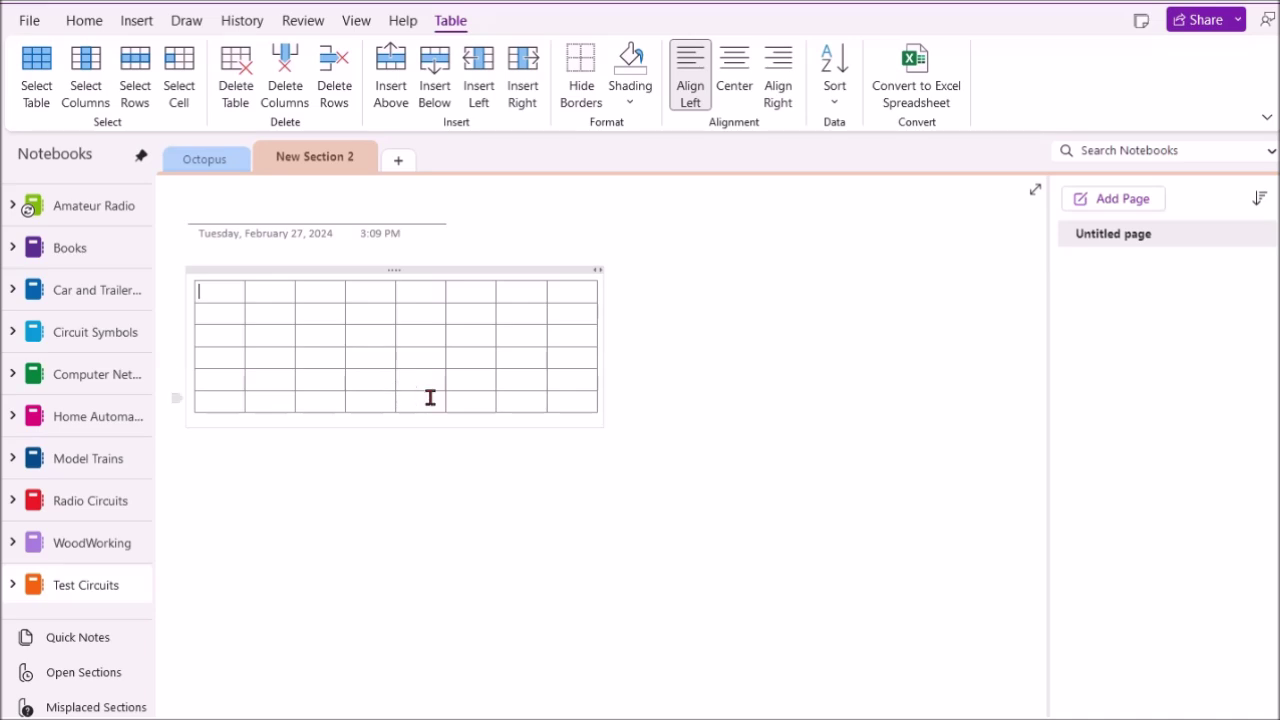
- Try to add blank lines below the table on the untitled page
click(379, 453)
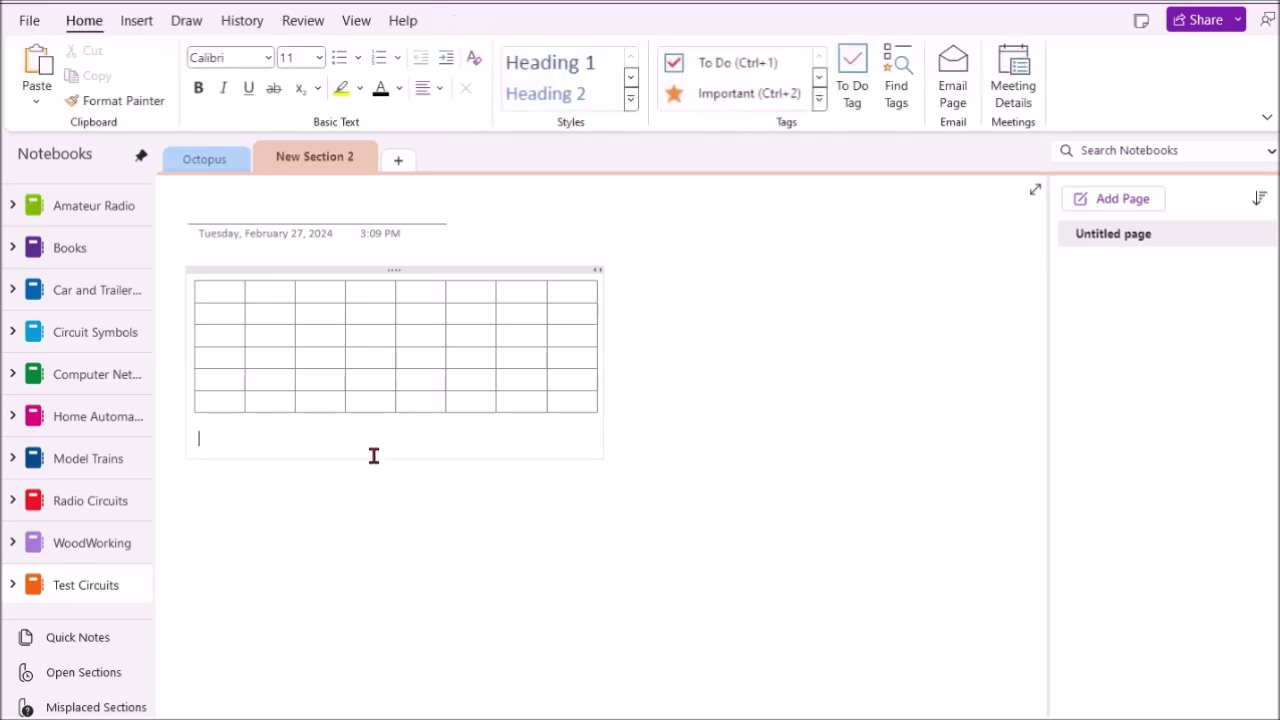
key(Return)
key(Return)
key(Return)
click(653, 461)
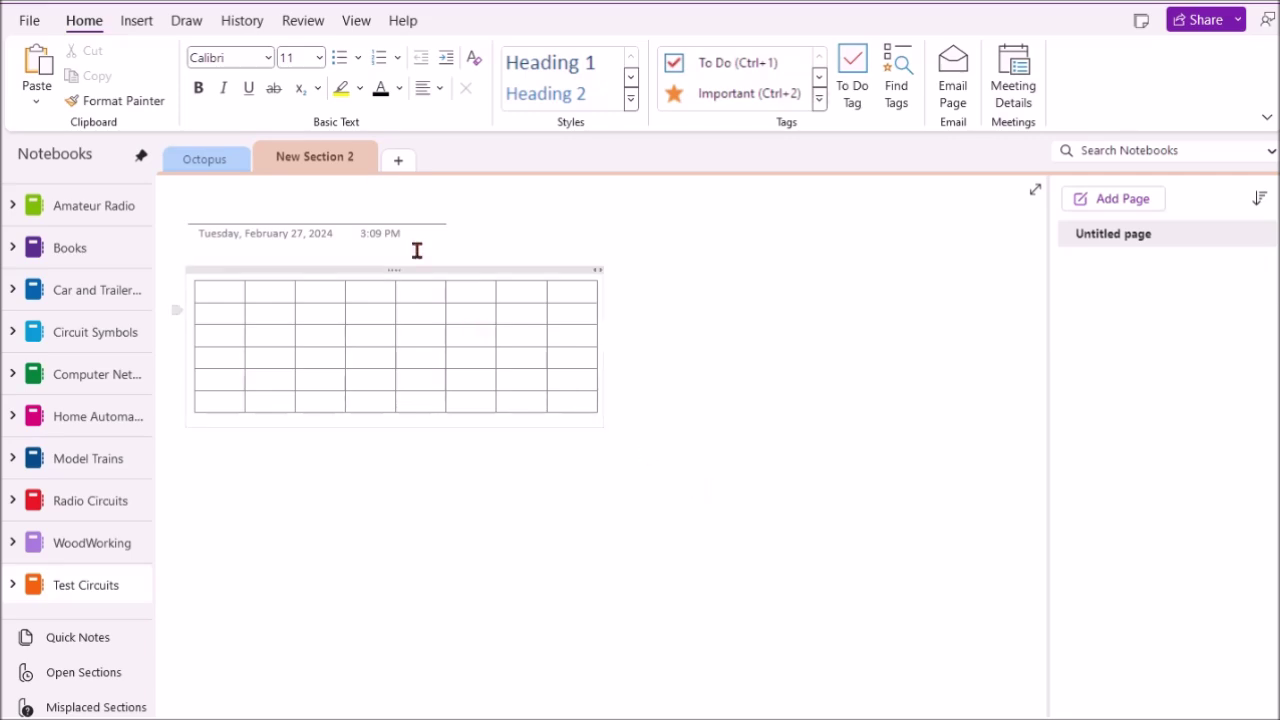
- Insert a screen clipping of the April 8, 2024 eclipse map from the timeanddate.com page onto the OneNote page
click(132, 22)
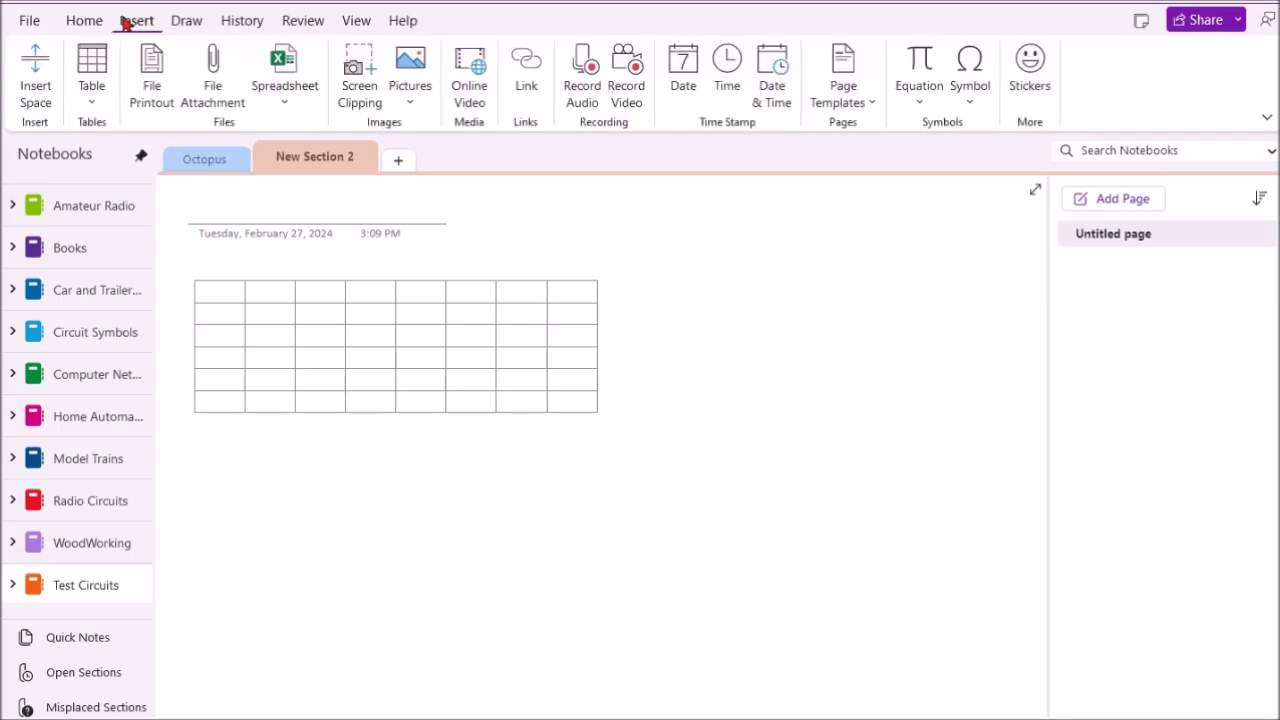
click(352, 68)
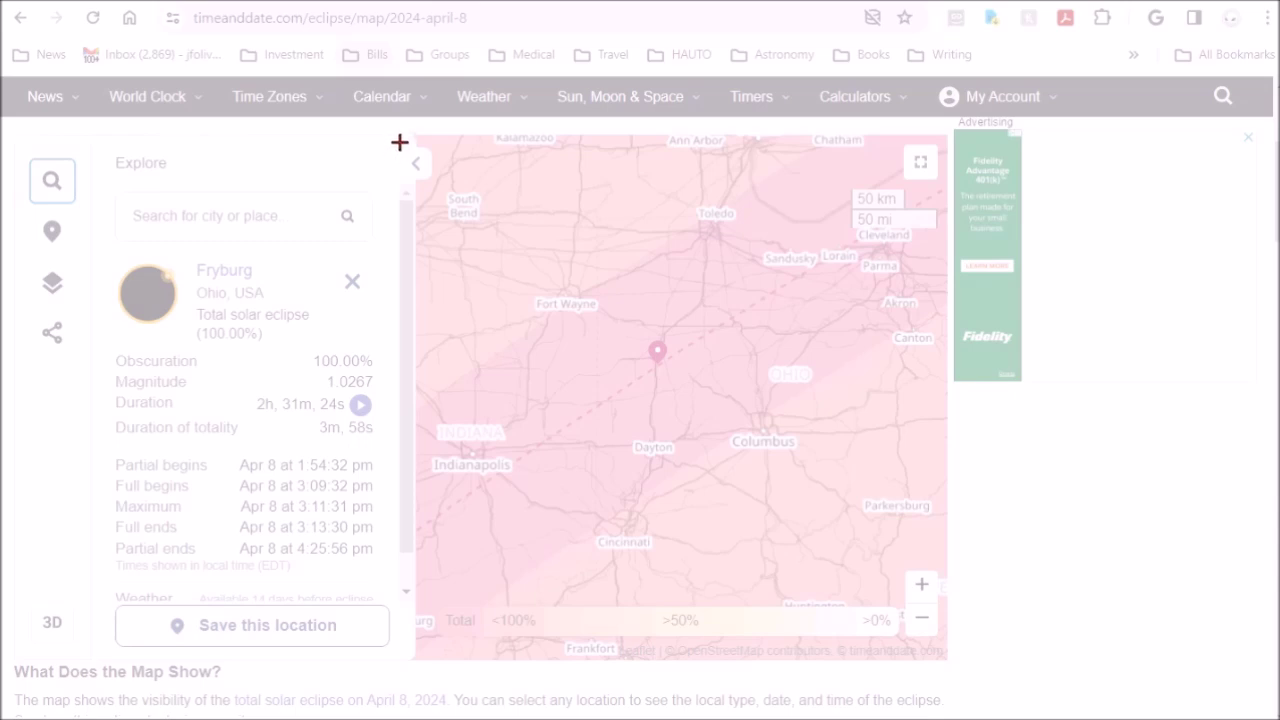
drag(400, 132, 958, 672)
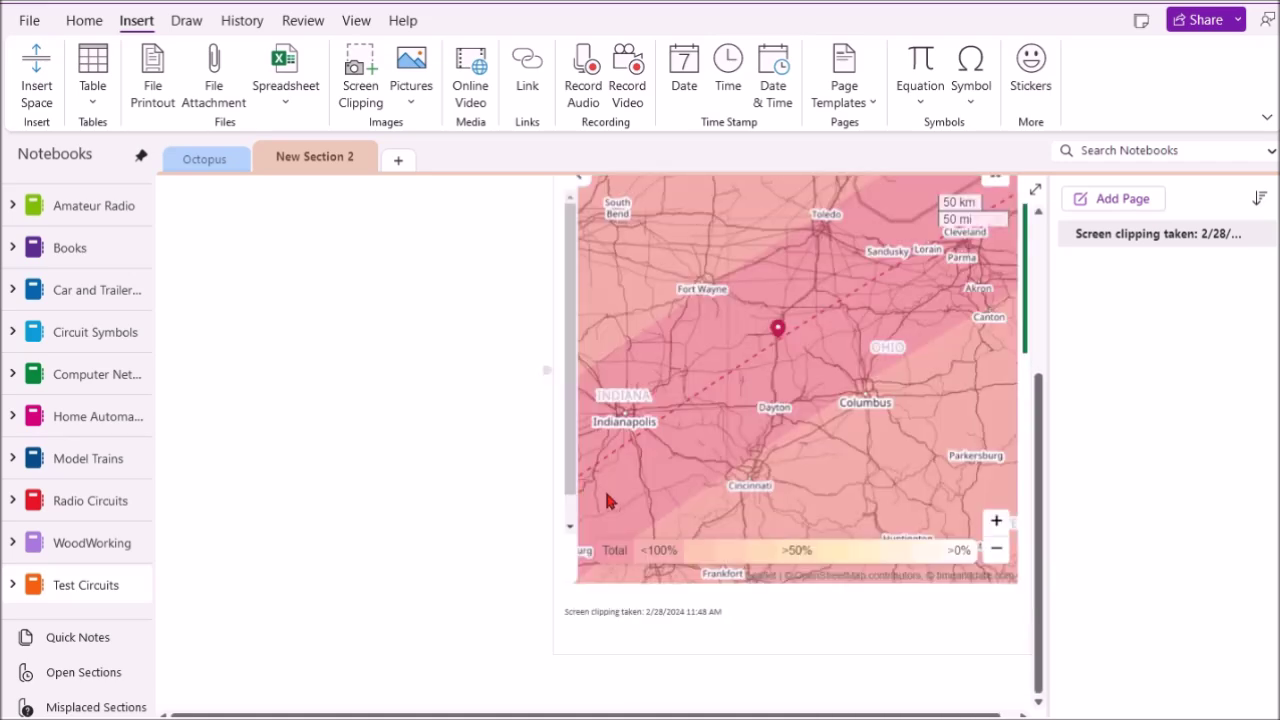
- Move the eclipse map clipping to the page's left side, directly beneath the empty table
click(679, 378)
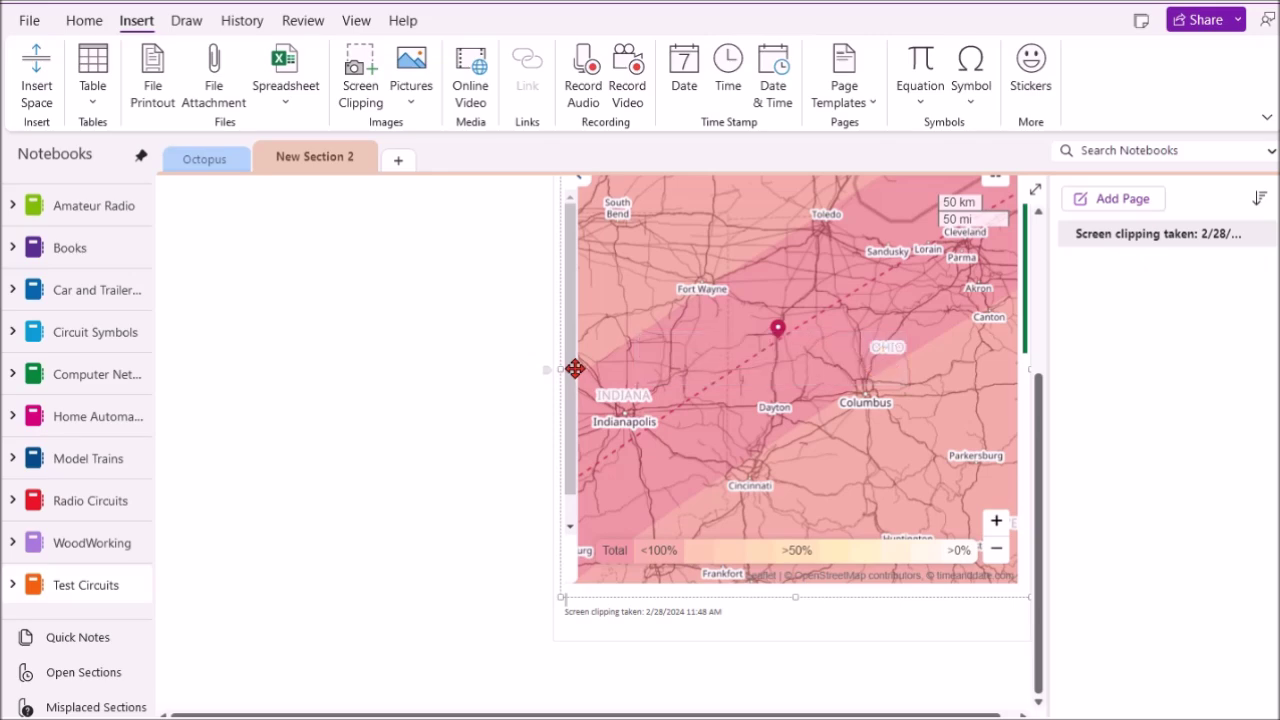
drag(575, 368, 236, 250)
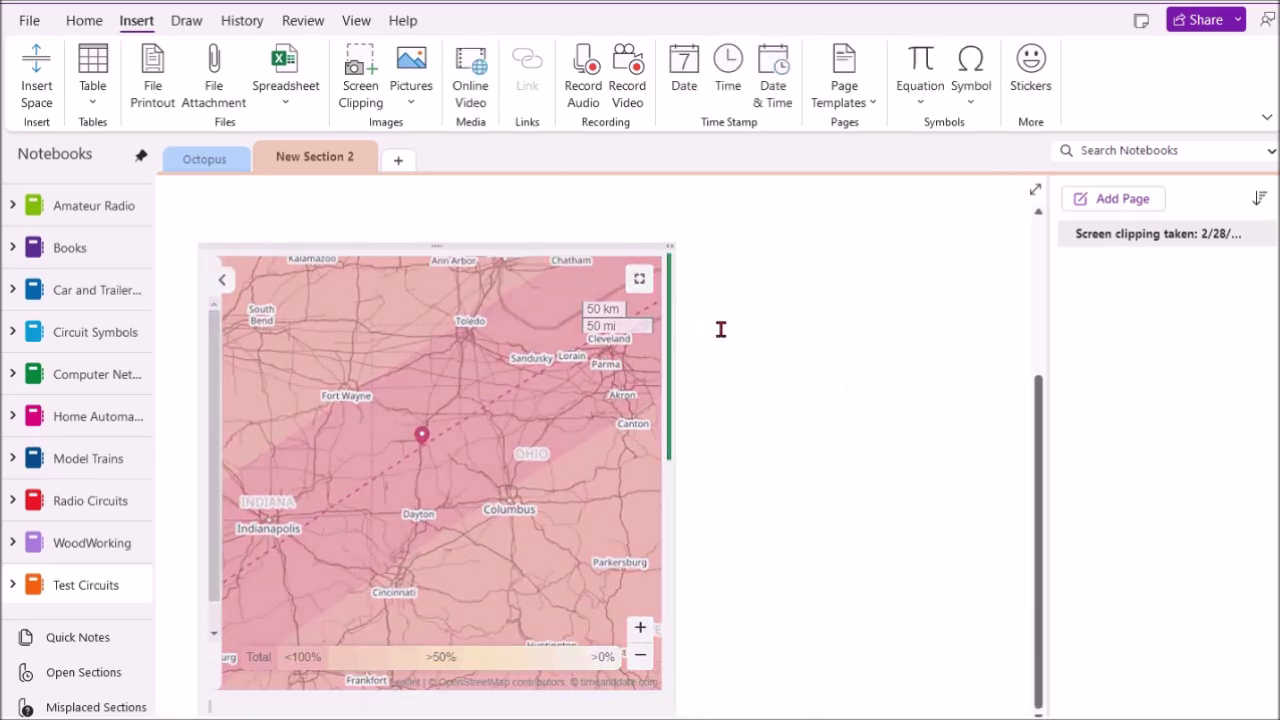
scroll(720, 329, up, 3)
drag(574, 486, 570, 388)
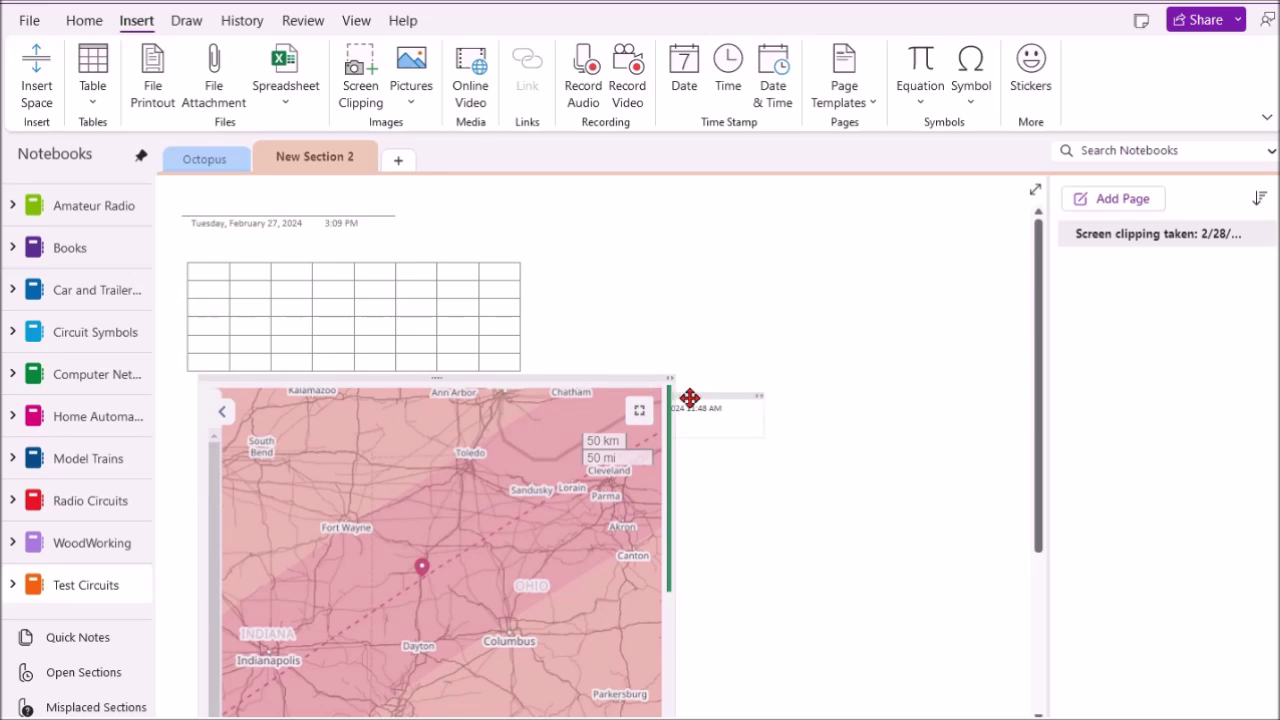